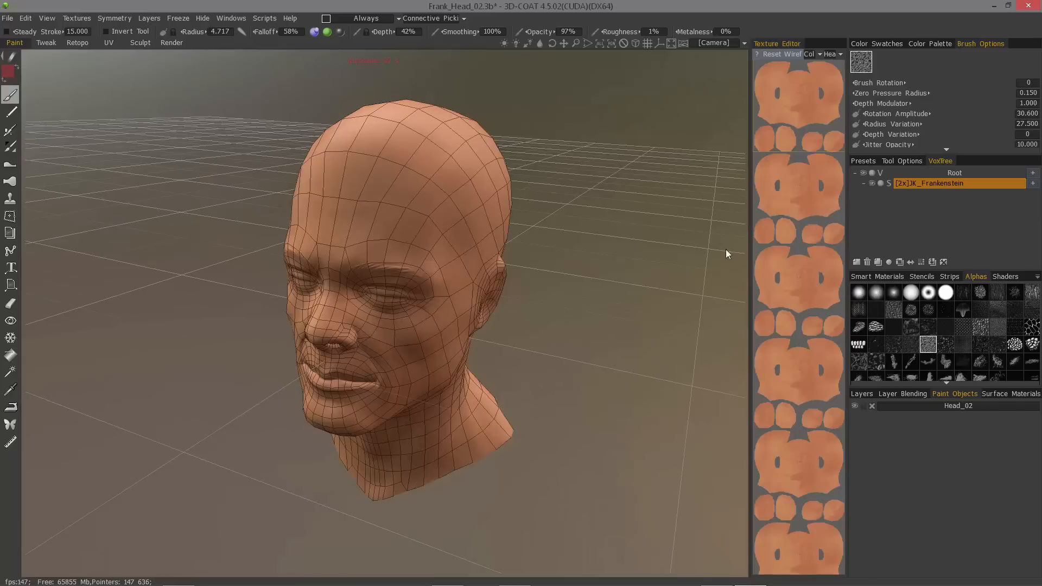
Step: Dock the Texture Editor on the opposite side of the viewport, widen it to almost match the 3D view, and save the scene
left_click_drag(750, 251, 468, 285)
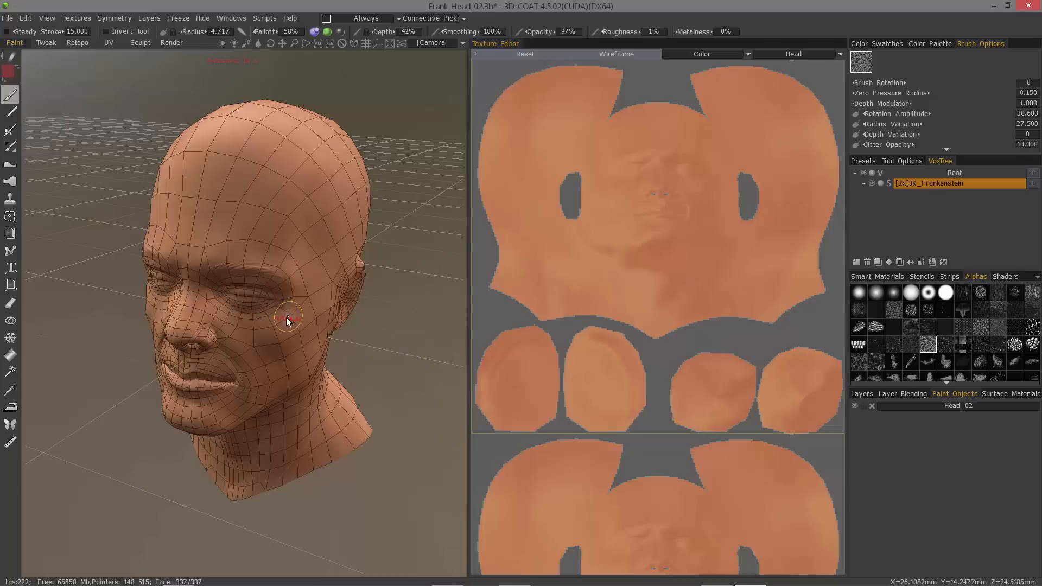
left_click_drag(494, 46, 2, 256)
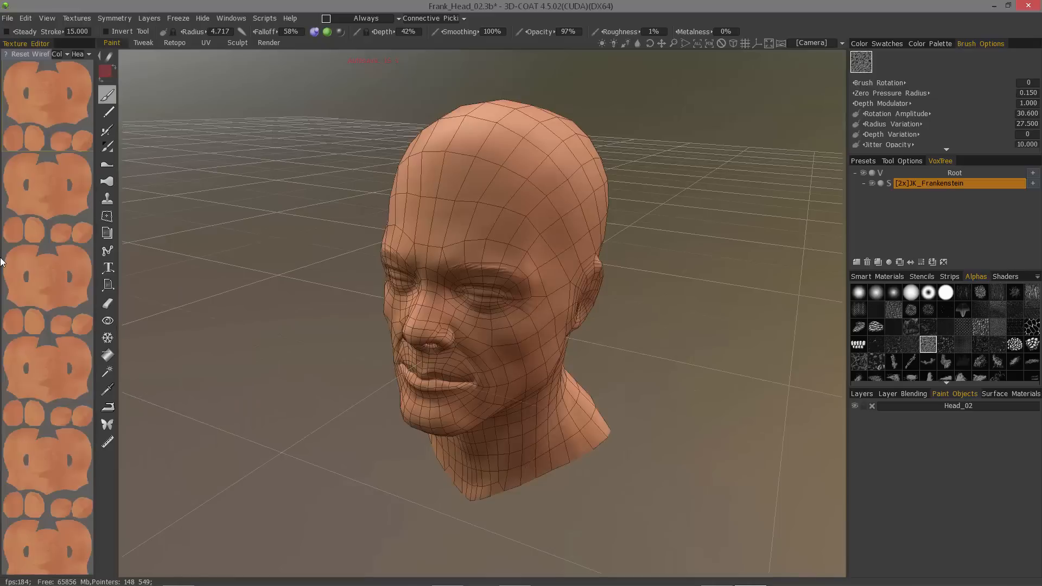
left_click_drag(95, 263, 404, 289)
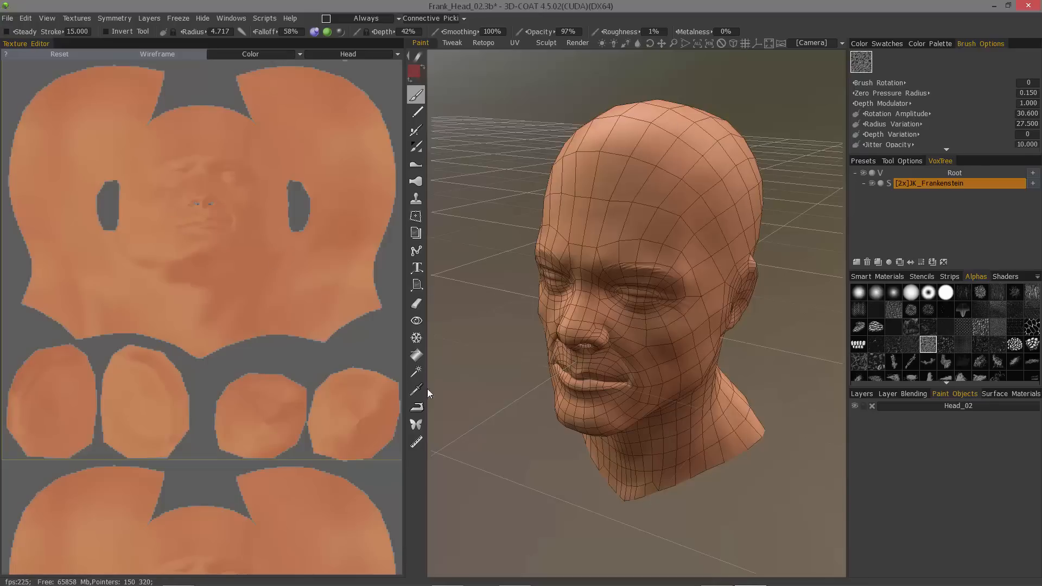
key("ctrl+s")
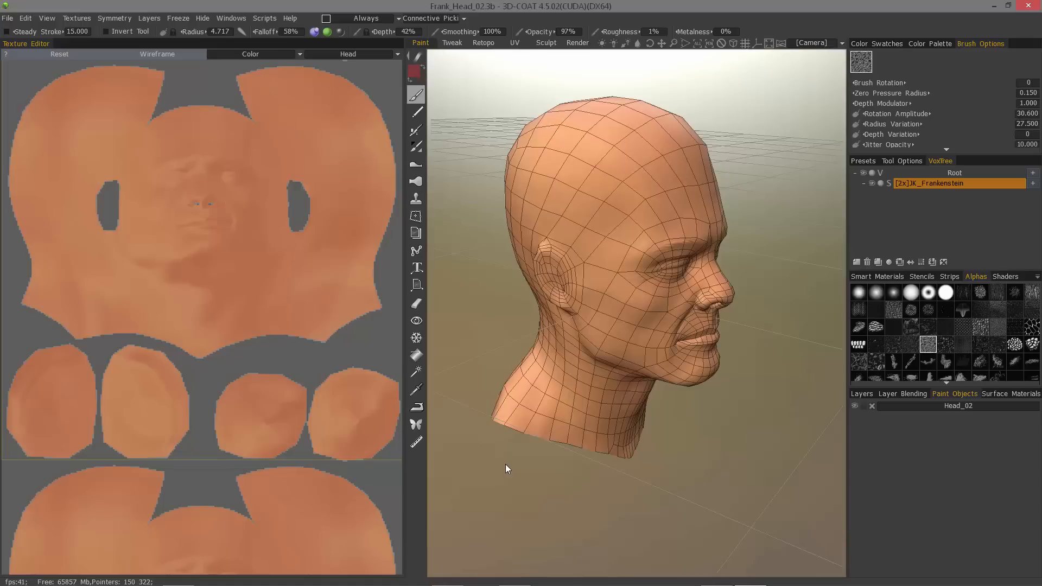
left_click_drag(506, 464, 434, 325)
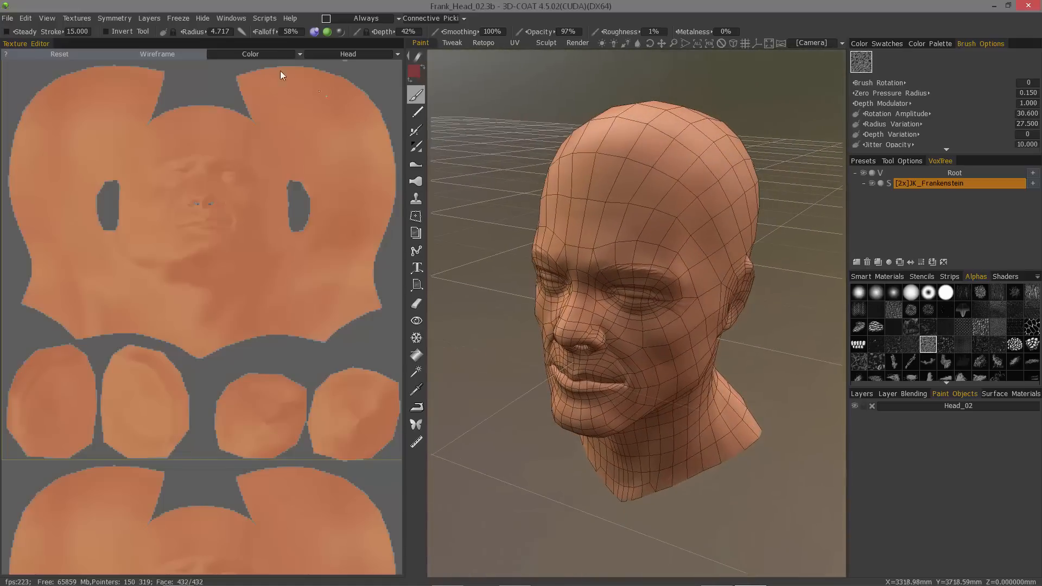
Step: Toggle the Texture Editor's wireframe modes, finishing with the mesh wireframe overlaid on the head's UV layout
left_click(230, 18)
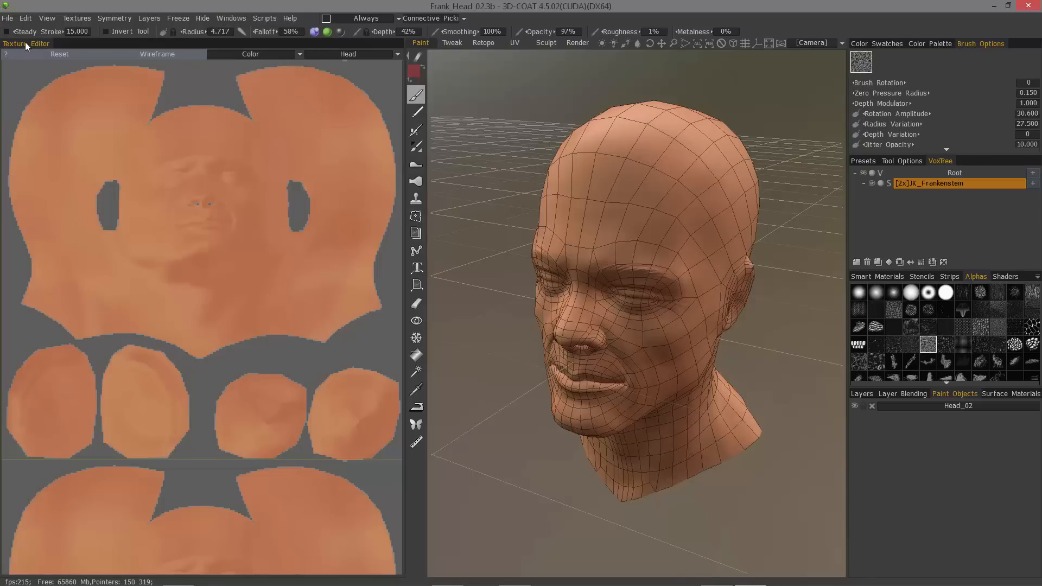
left_click(157, 55)
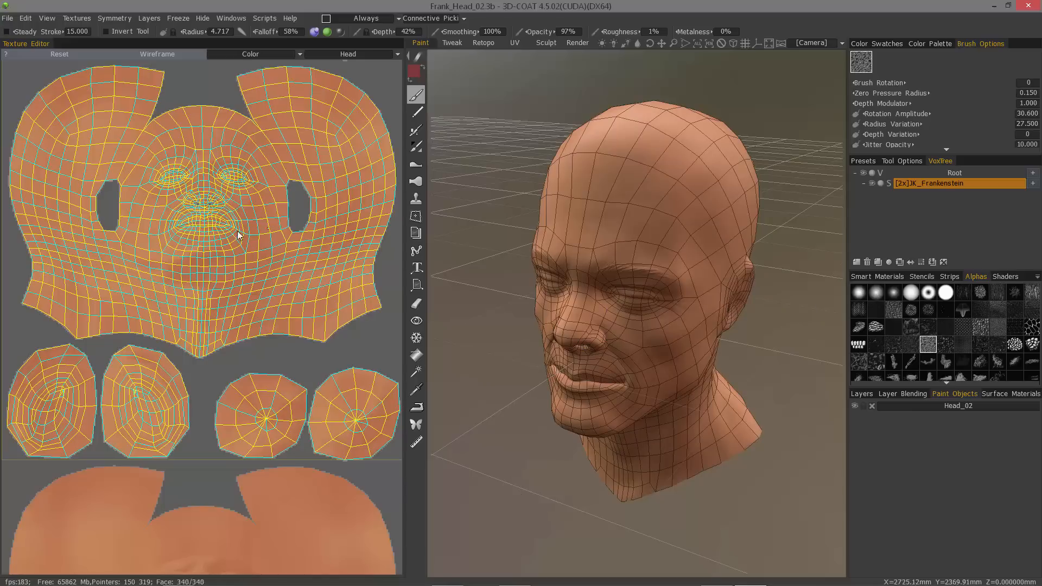
left_click(164, 54)
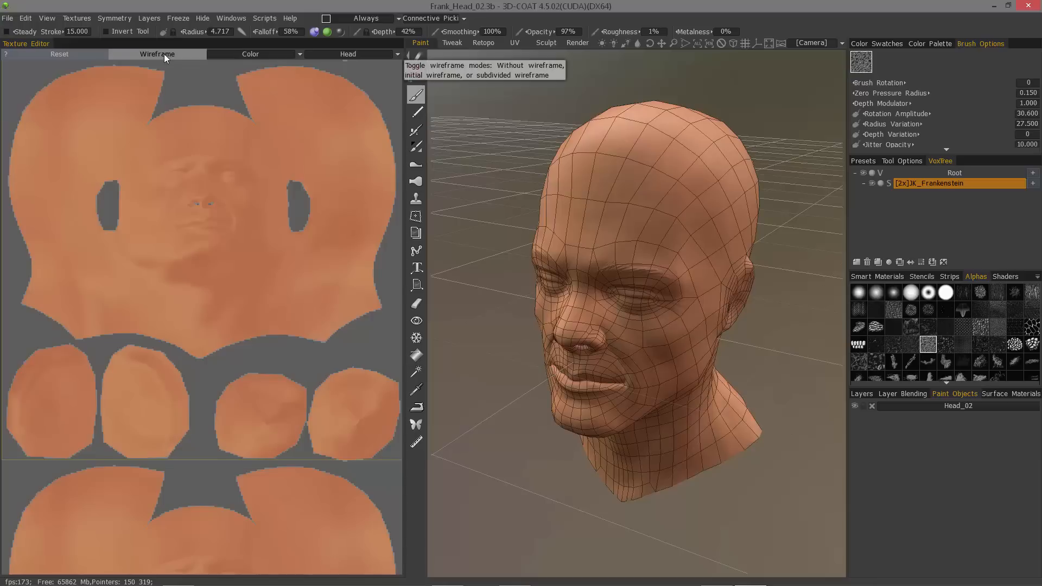
left_click(164, 54)
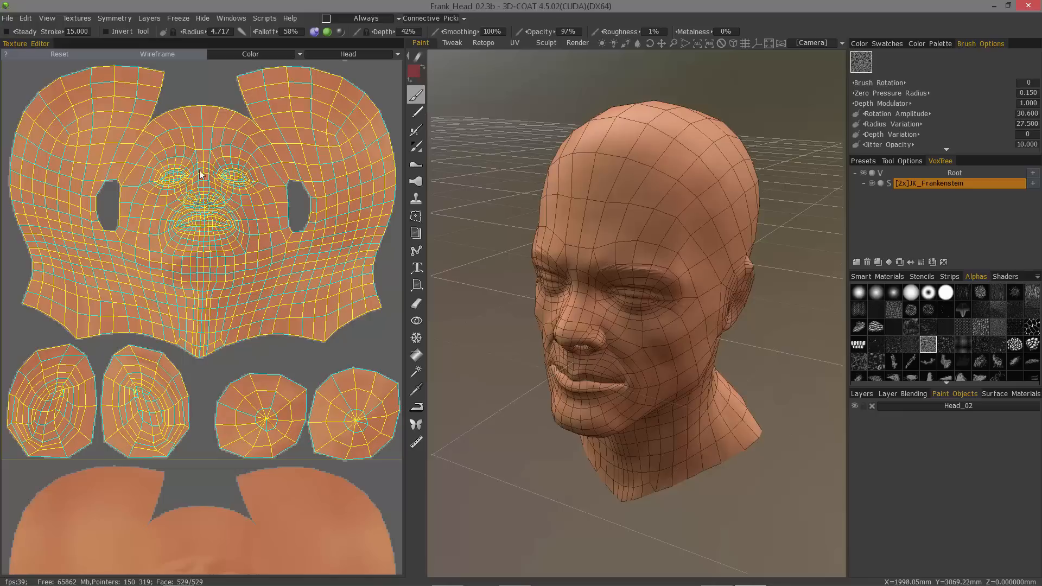
left_click(167, 55)
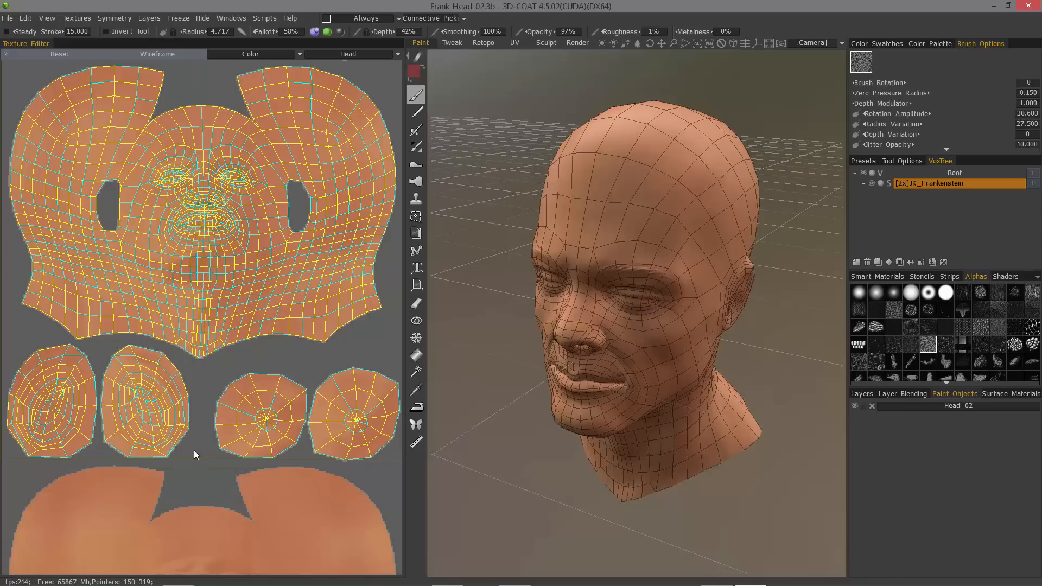
Step: Inspect the tiled UV layout and choose Head as the UV set displayed in the Texture Editor
scroll(213, 445, "down", 5)
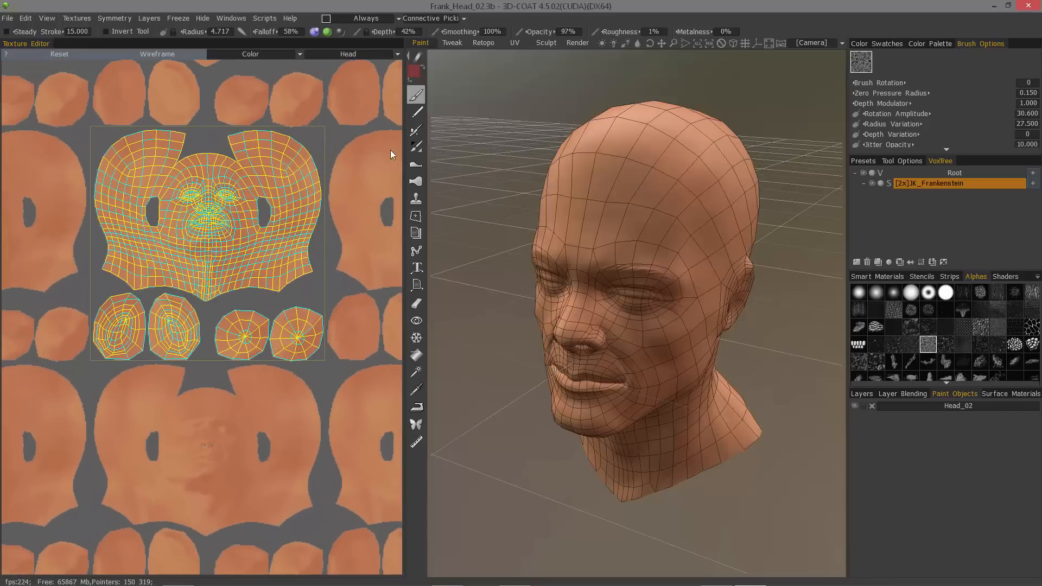
middle_click_drag(130, 405, 127, 433)
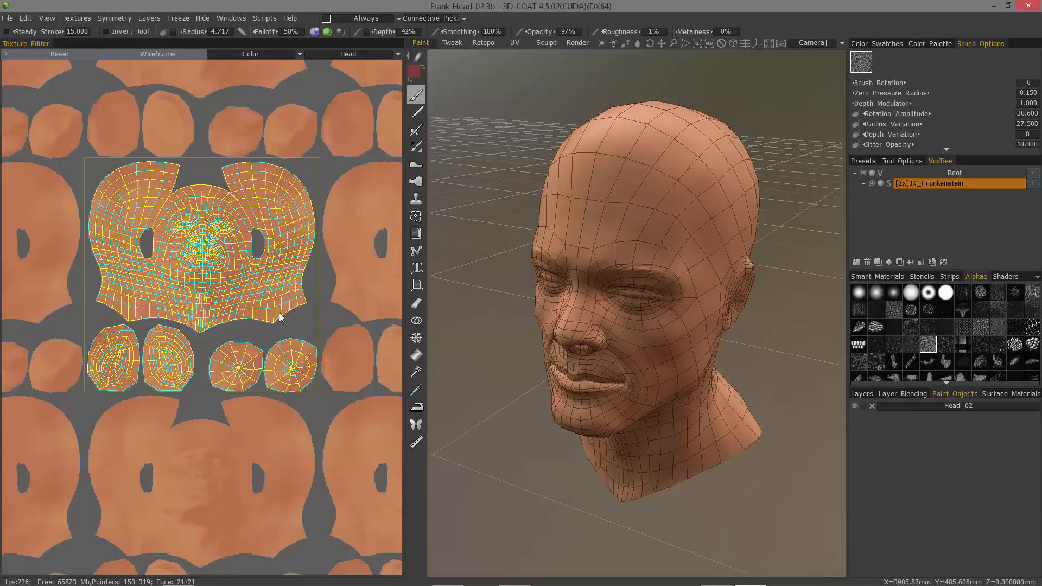
left_click(363, 55)
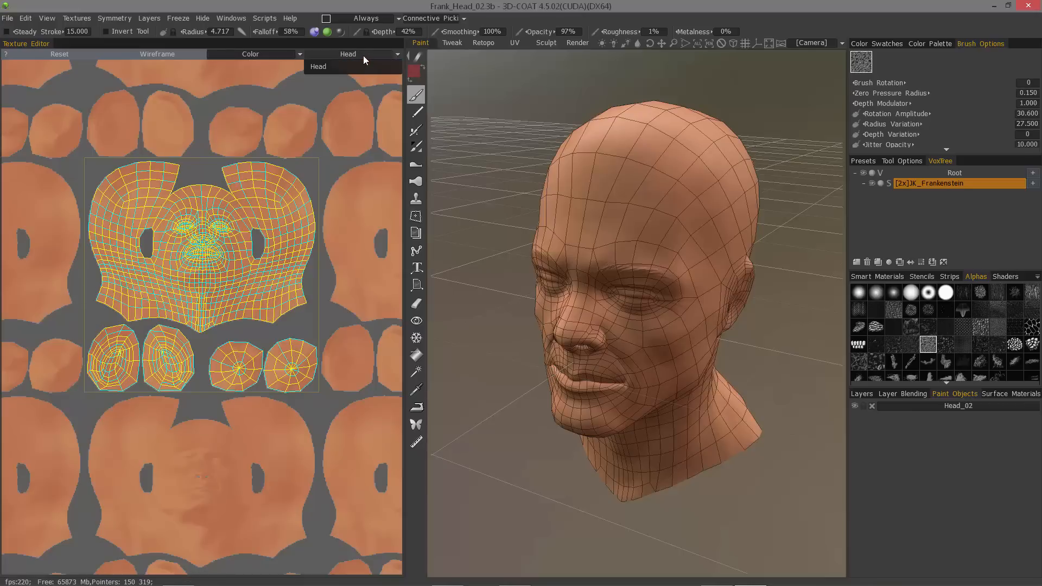
left_click(336, 70)
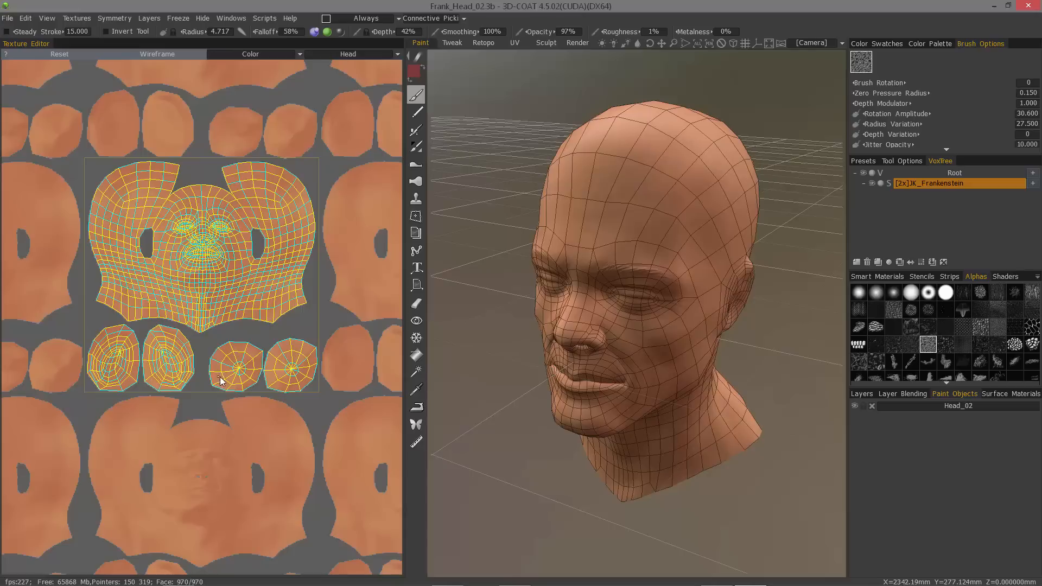
left_click(357, 54)
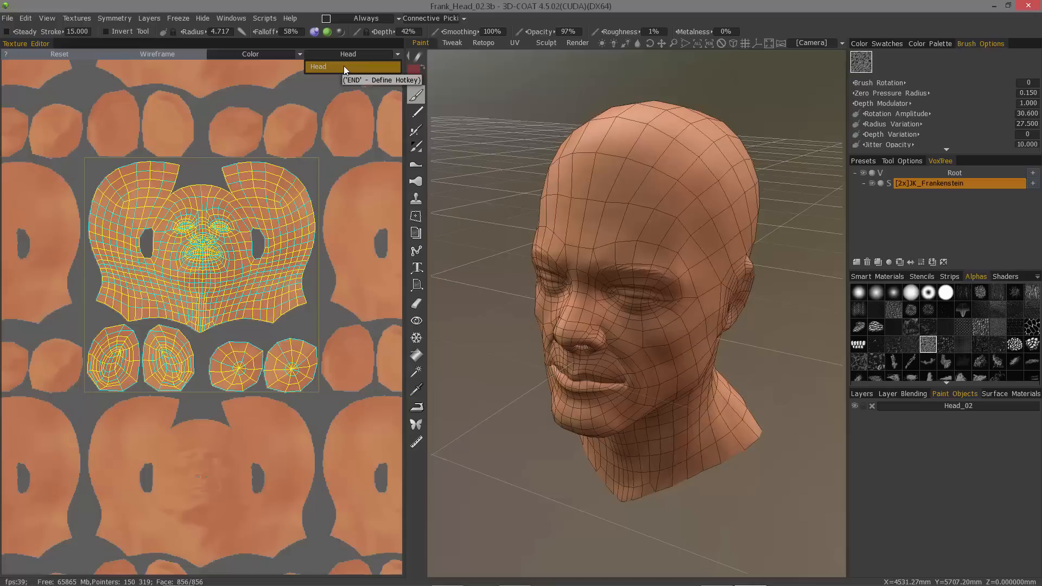
left_click(344, 66)
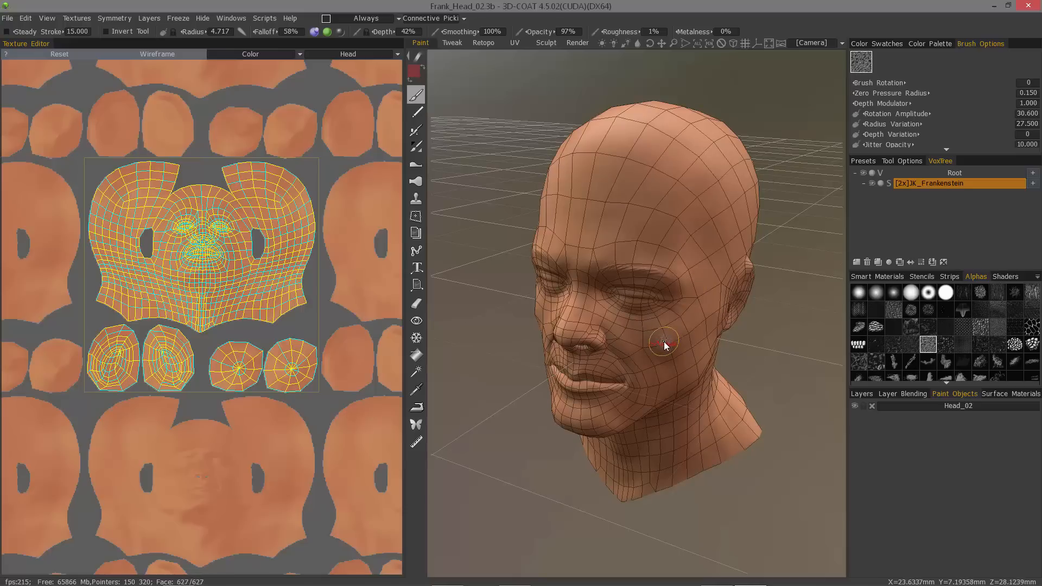
Step: Turn off the brush's depth and gloss channels and paint a dark red color stroke across the cheek on Layer 5
left_click(859, 394)
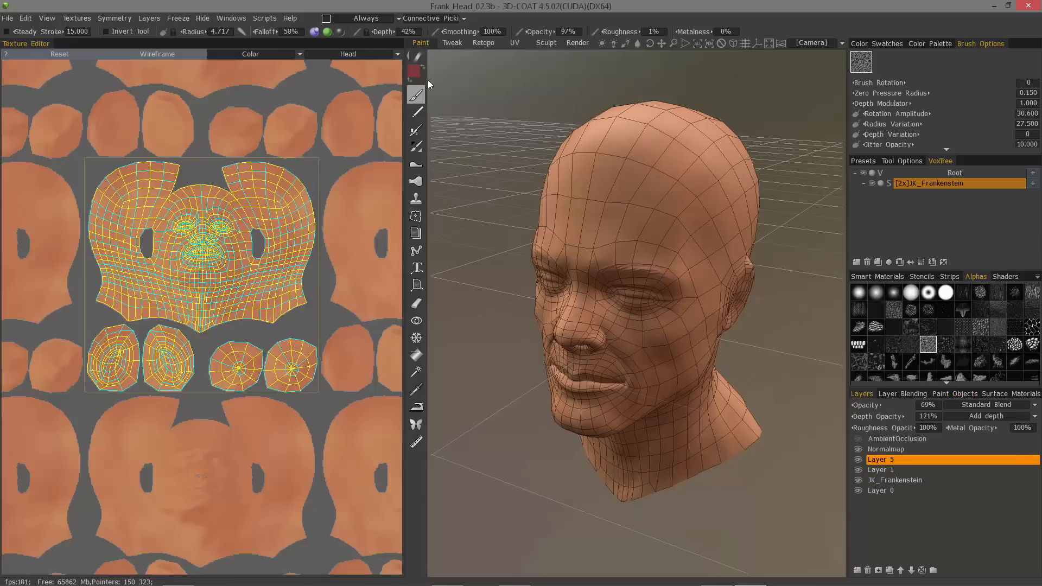
left_click(315, 32)
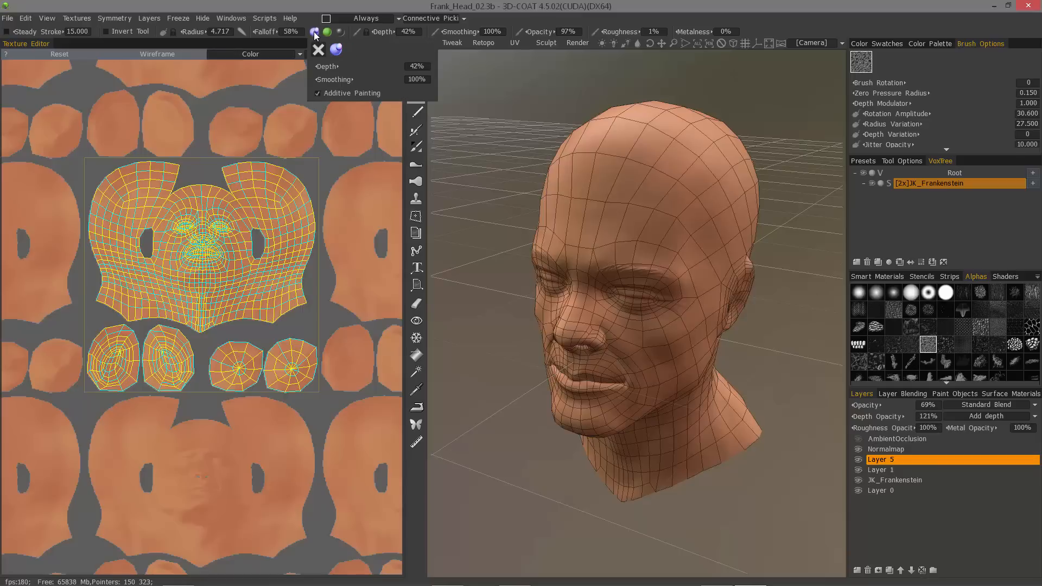
left_click(314, 33)
left_click(339, 33)
mouse_move(326, 34)
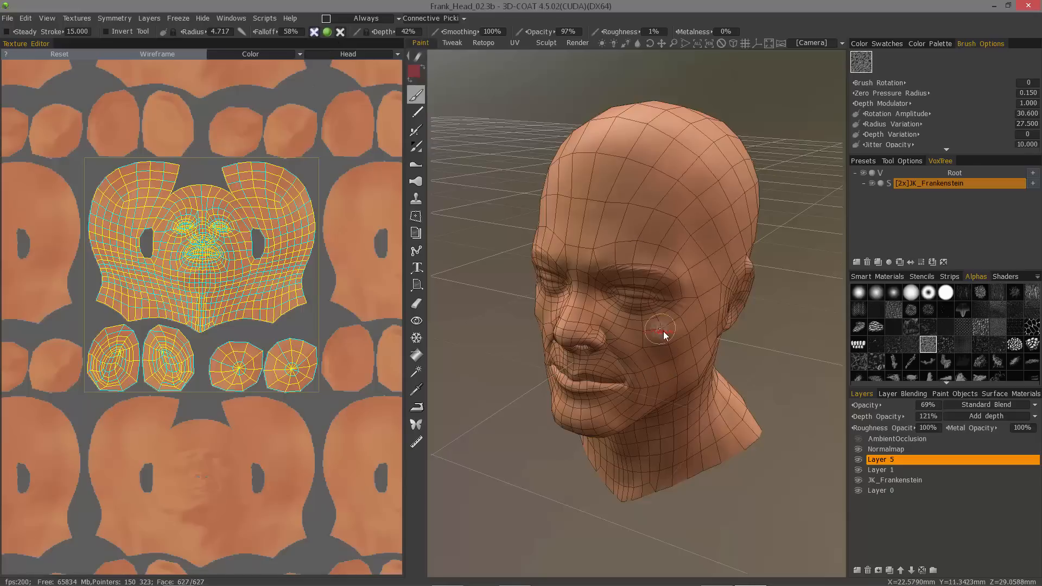
left_click_drag(639, 341, 691, 322)
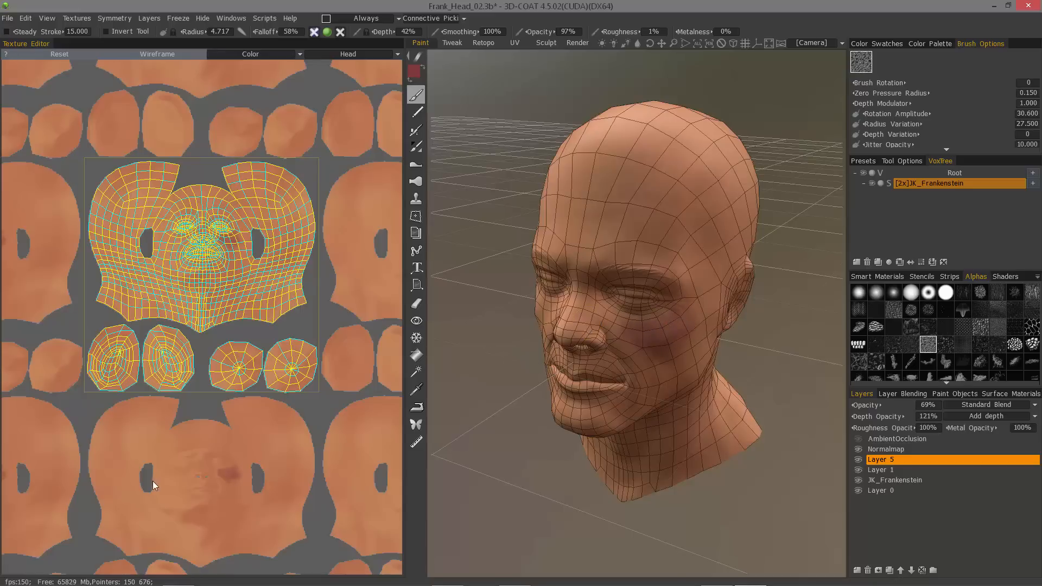
Step: Hide the UV wireframe and paint dark red color over the unpainted cheek directly on the 2D texture, checking the result on the head
mouse_move(192, 480)
right_mouse_down()
mouse_move(244, 477)
mouse_move(198, 474)
right_mouse_up()
right_click_drag(209, 416, 265, 419)
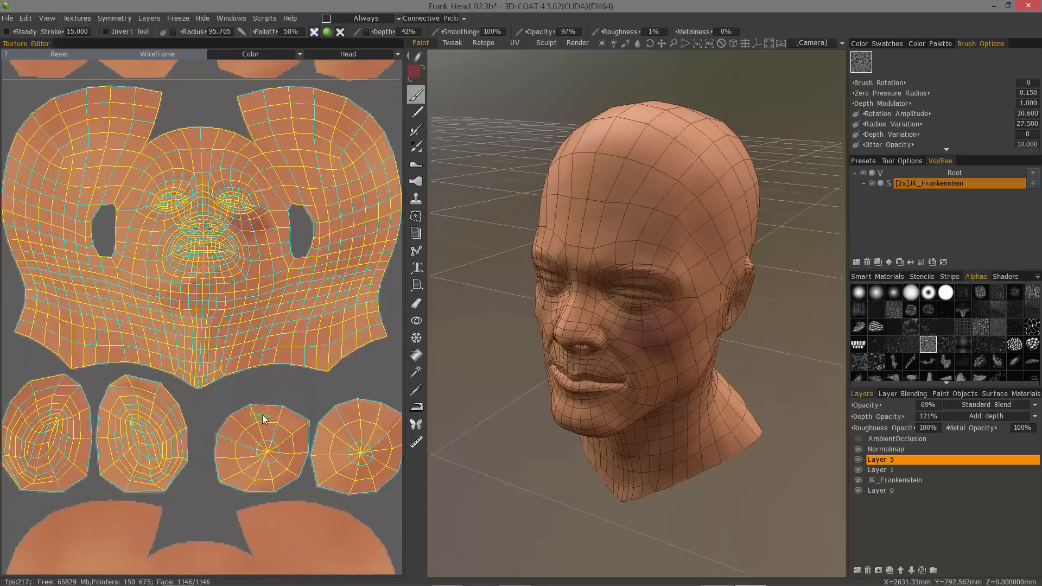
middle_click_drag(132, 341, 180, 313)
left_click(159, 55)
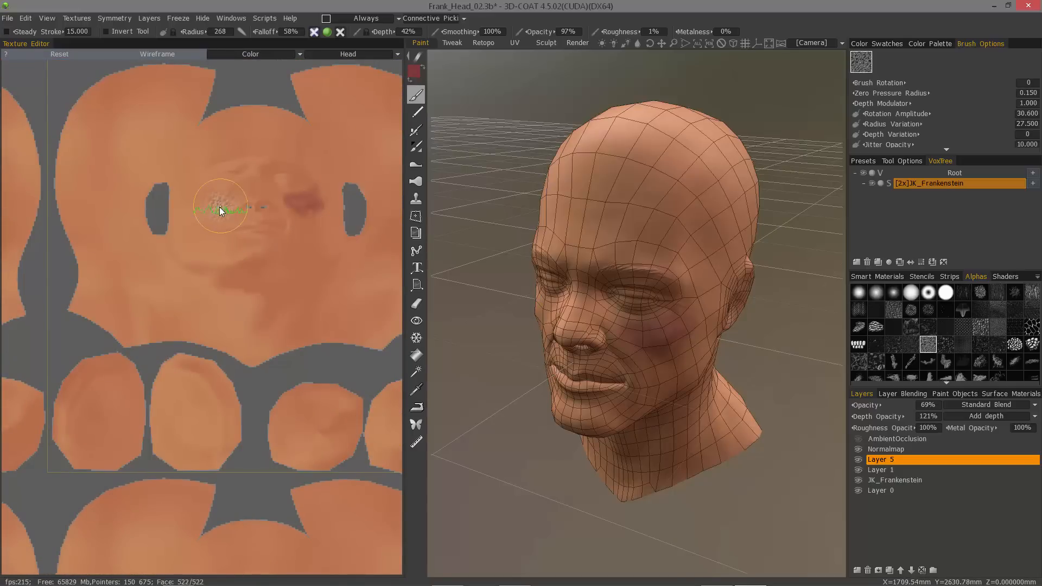
scroll(221, 208, "down", 2)
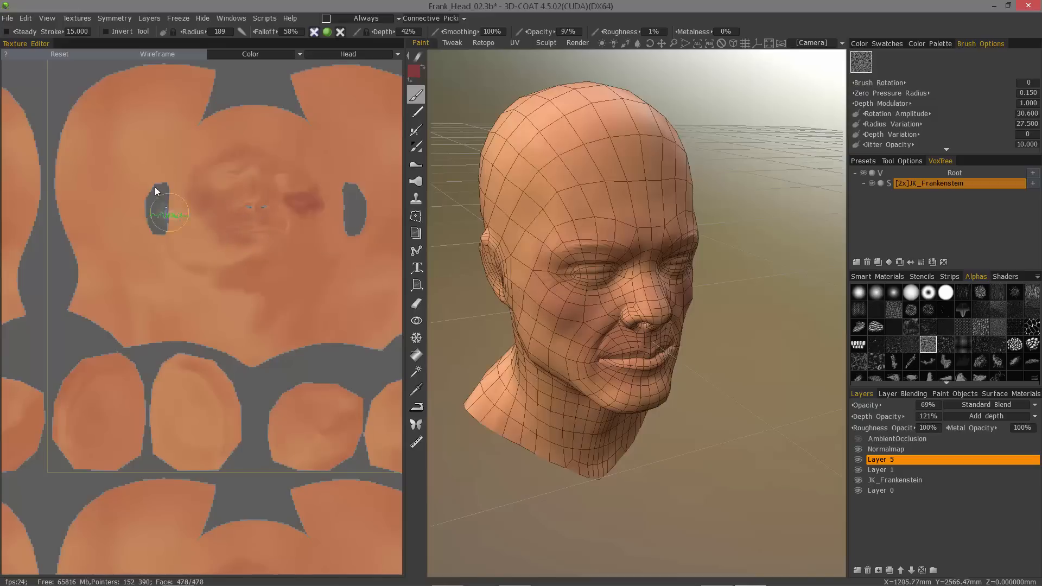
key("2")
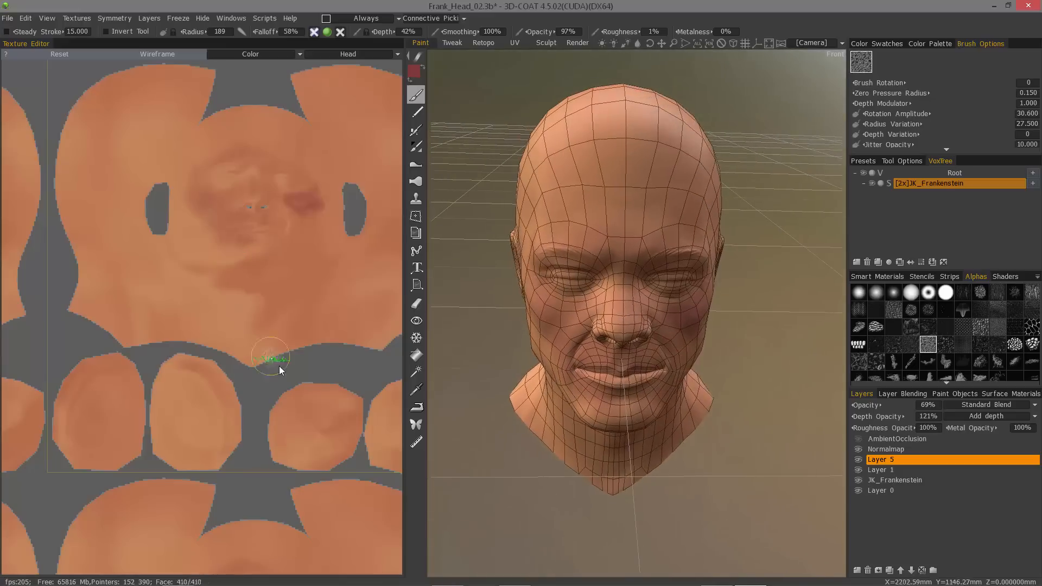
key("4")
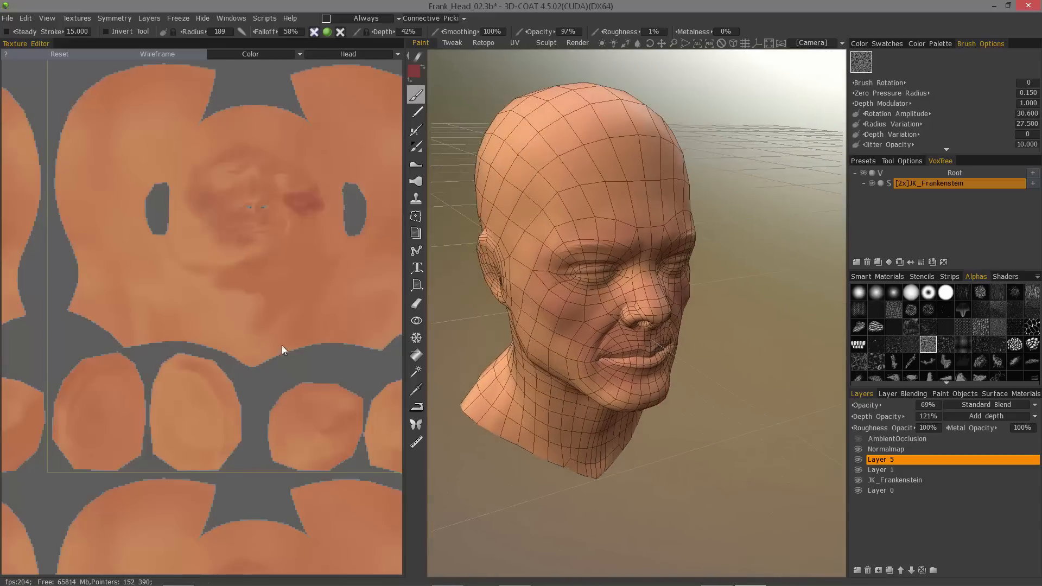
Step: Switch the Texture Editor from the Color map to the Normals map and review the available texture channels
left_click(249, 54)
left_click(233, 74)
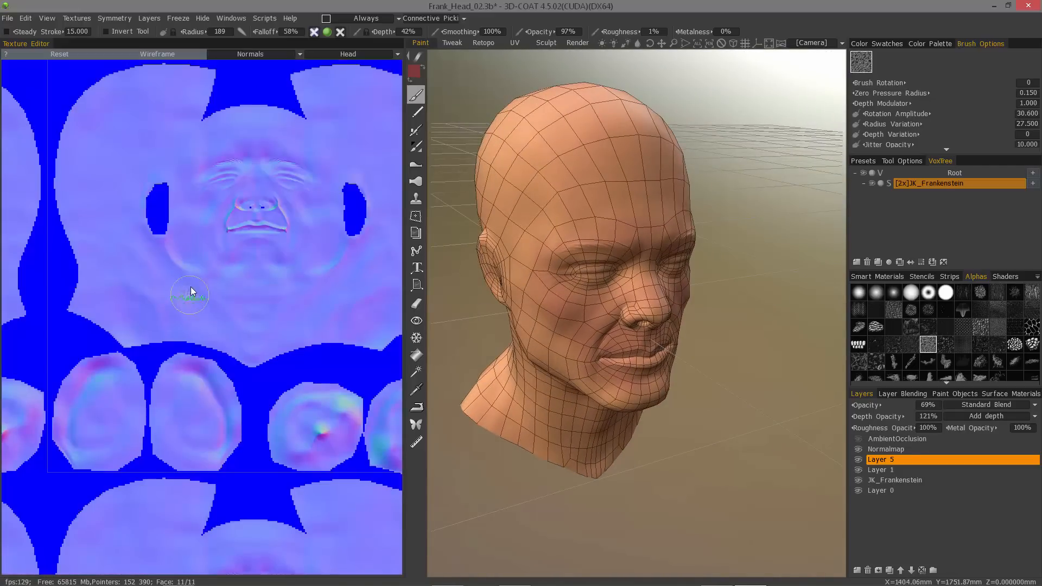
scroll(111, 212, "down", 4)
scroll(87, 213, "up", 3)
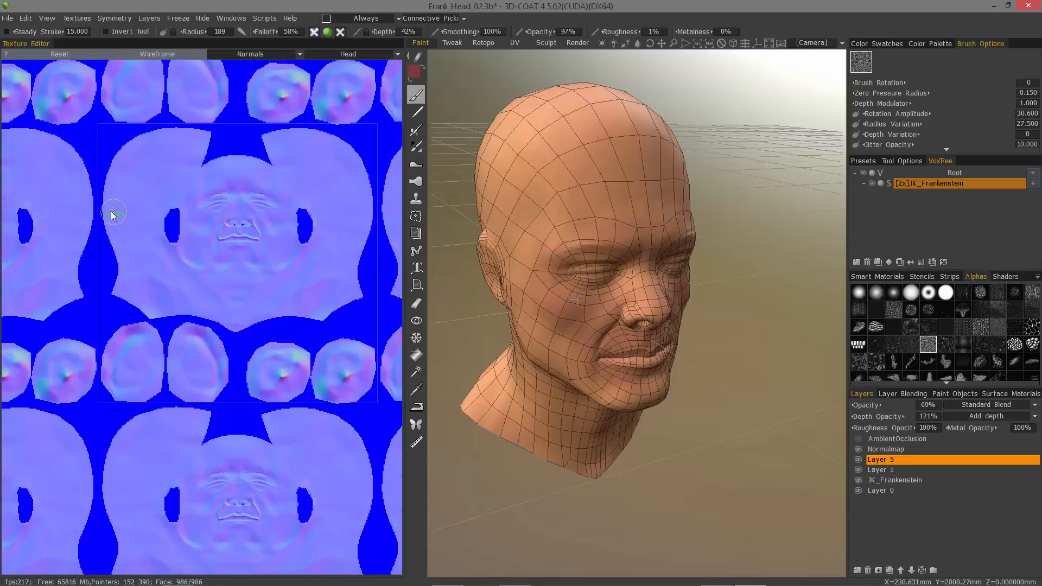
left_click(254, 54)
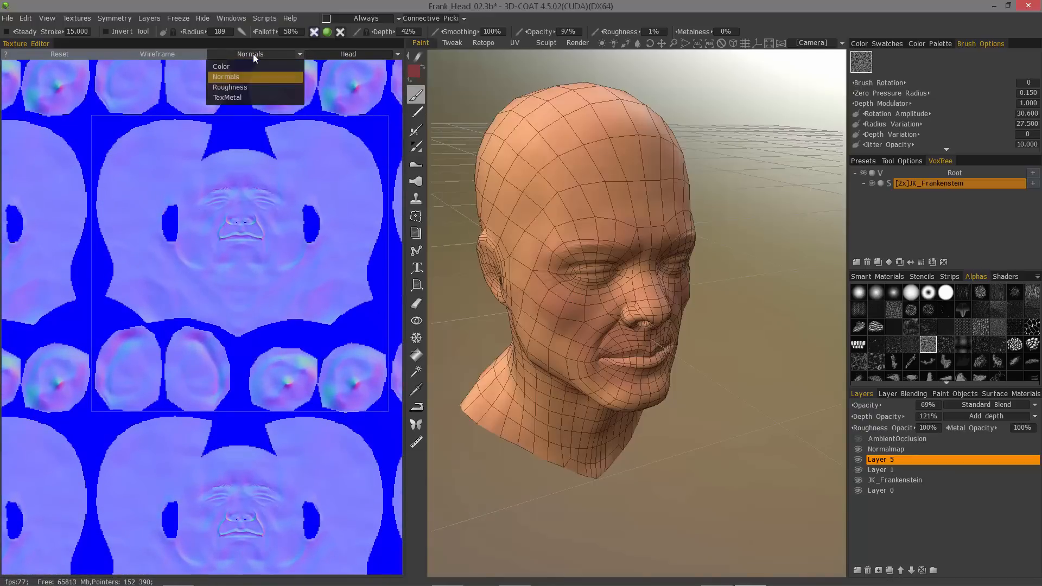
Step: Toggle the brush's depth and gloss channels on and back off, leaving only color painting active
left_click(314, 33)
left_click(340, 33)
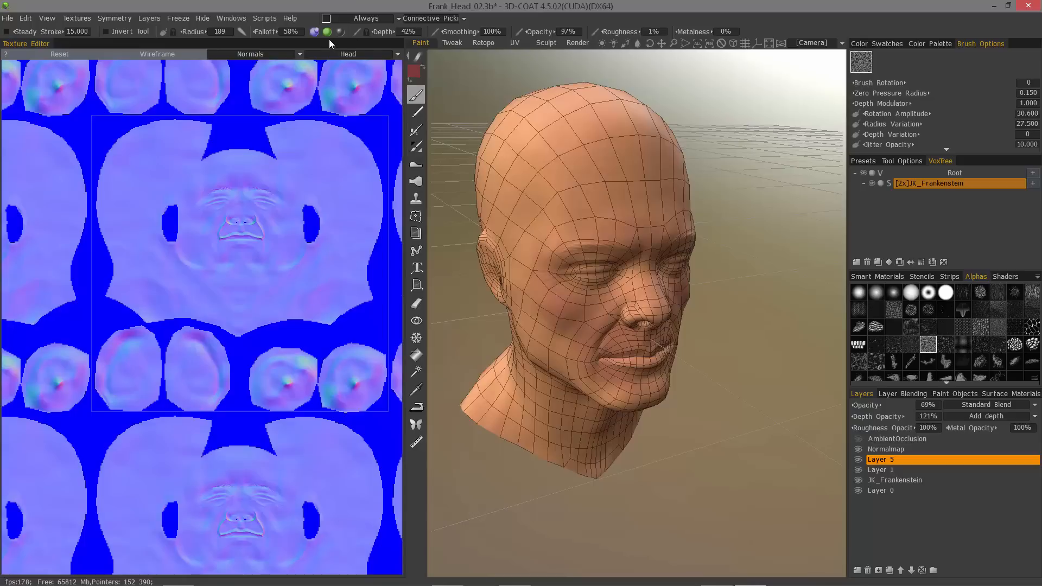
left_click(314, 32)
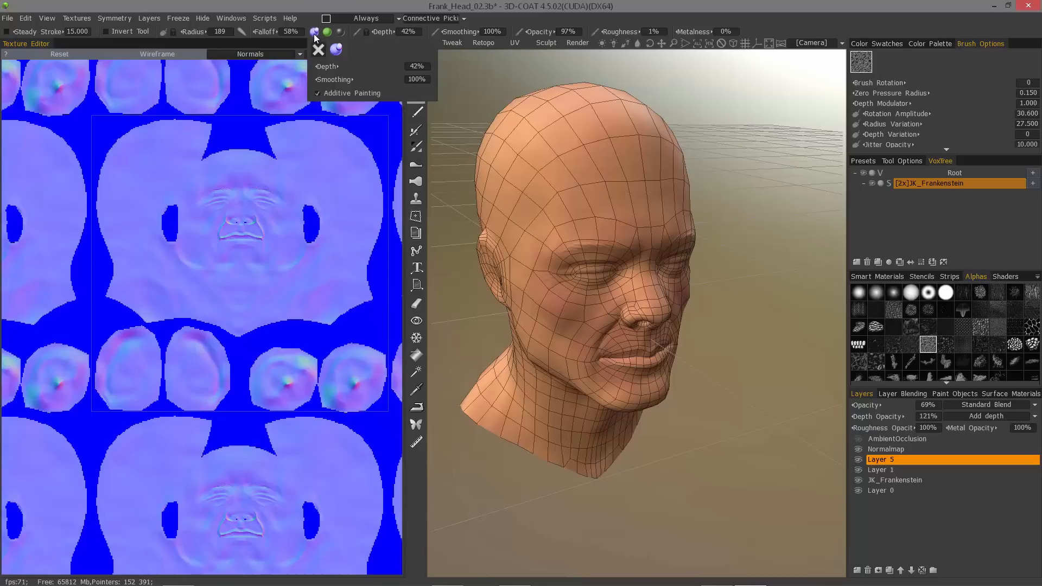
left_click(341, 32)
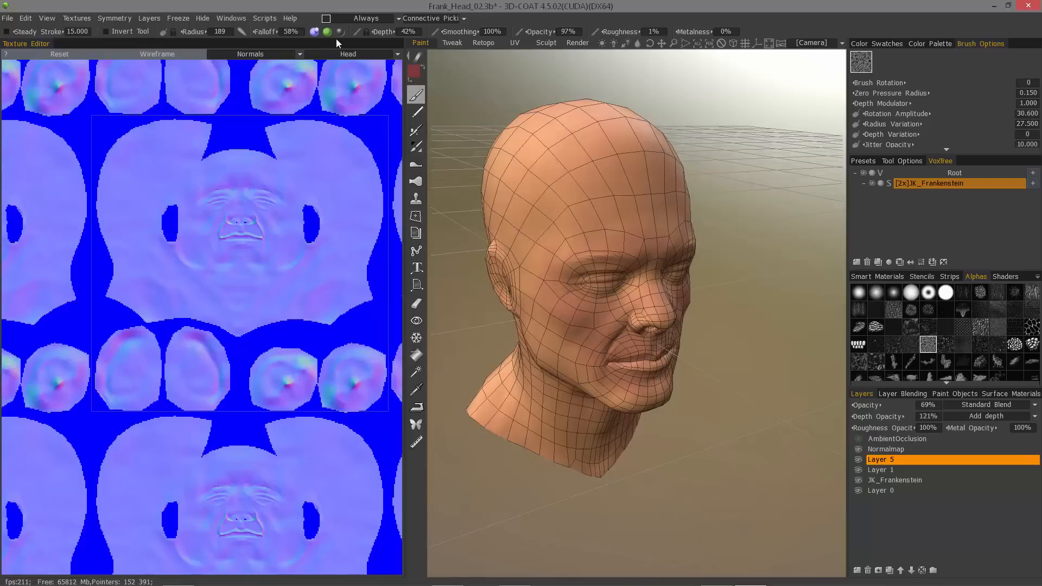
left_click(313, 33)
left_click(340, 33)
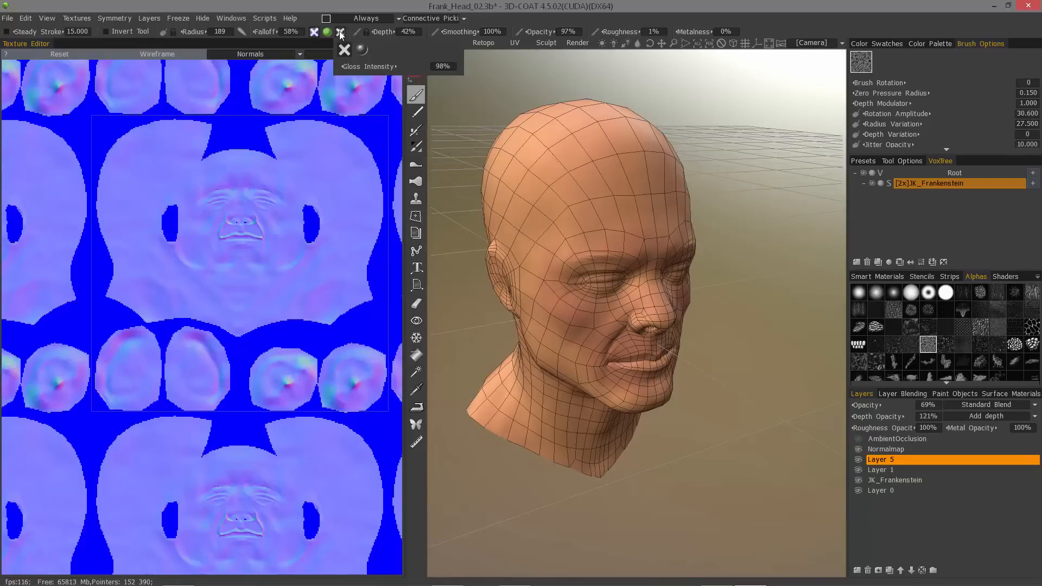
Step: Switch the Texture Editor back to the Color map and paint dark red color over the brow and lower forehead on the 3D head
right_click_drag(491, 337, 410, 317)
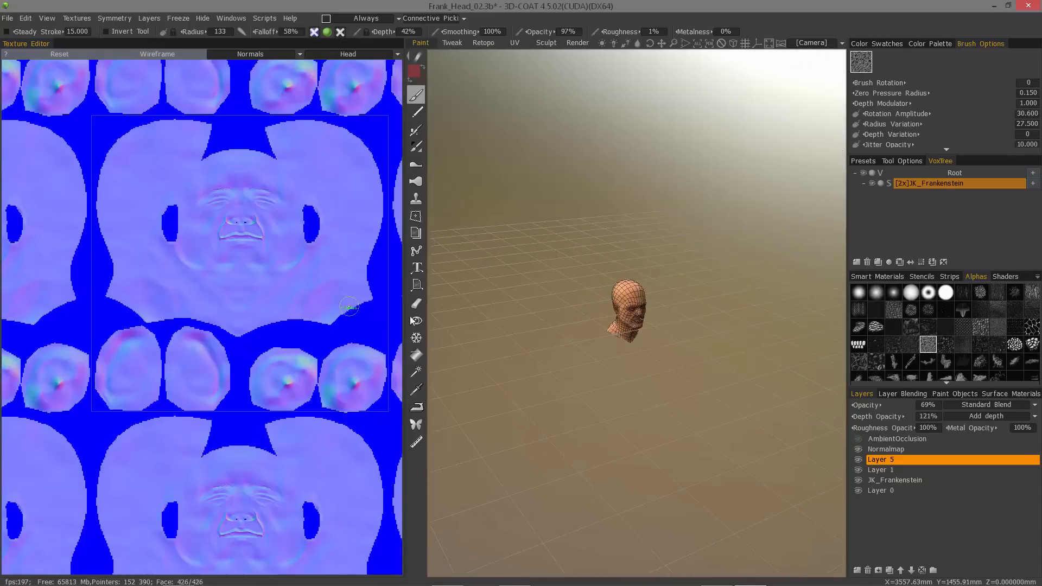
scroll(635, 305, "up", 8)
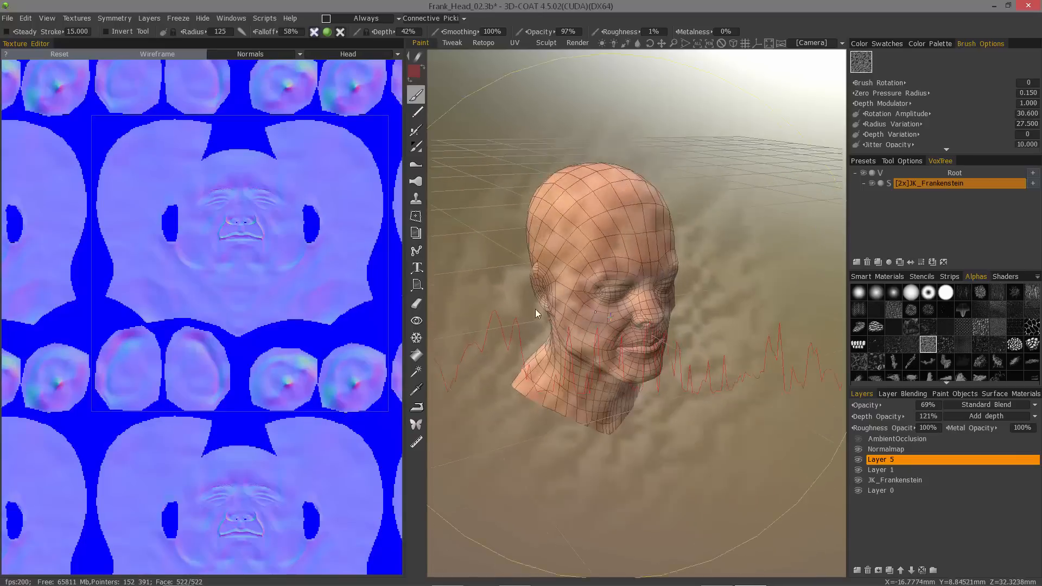
left_click(245, 54)
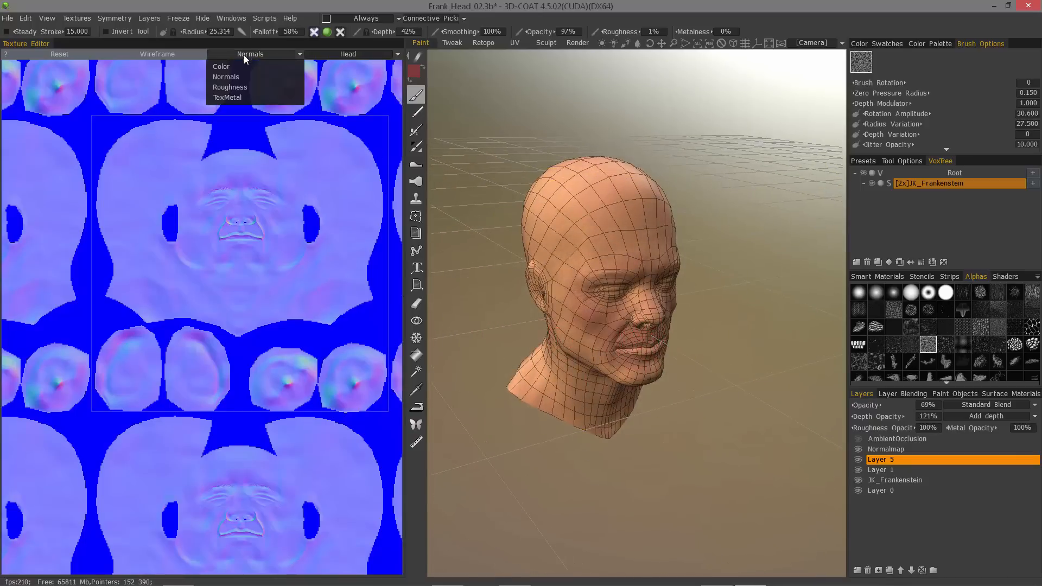
left_click(253, 67)
scroll(597, 239, "up", 3)
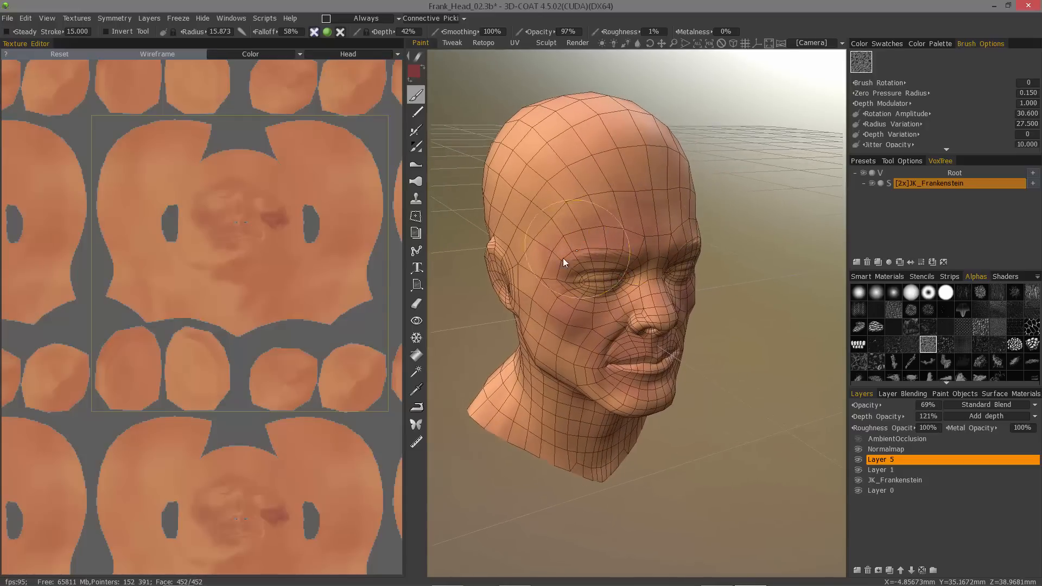
mouse_move(562, 258)
left_mouse_down()
mouse_move(597, 235)
mouse_move(538, 251)
left_mouse_up()
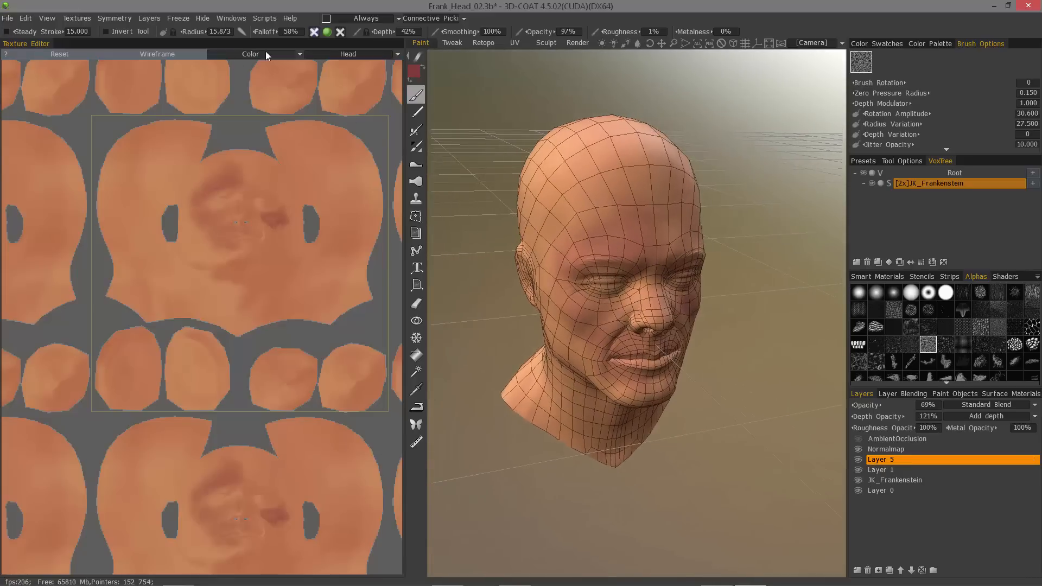
Step: Turn on the brush's gloss channel and paint shiny dark red color around the brow, temple and cheek, inspecting the reflections
left_click(340, 32)
key("KP_2")
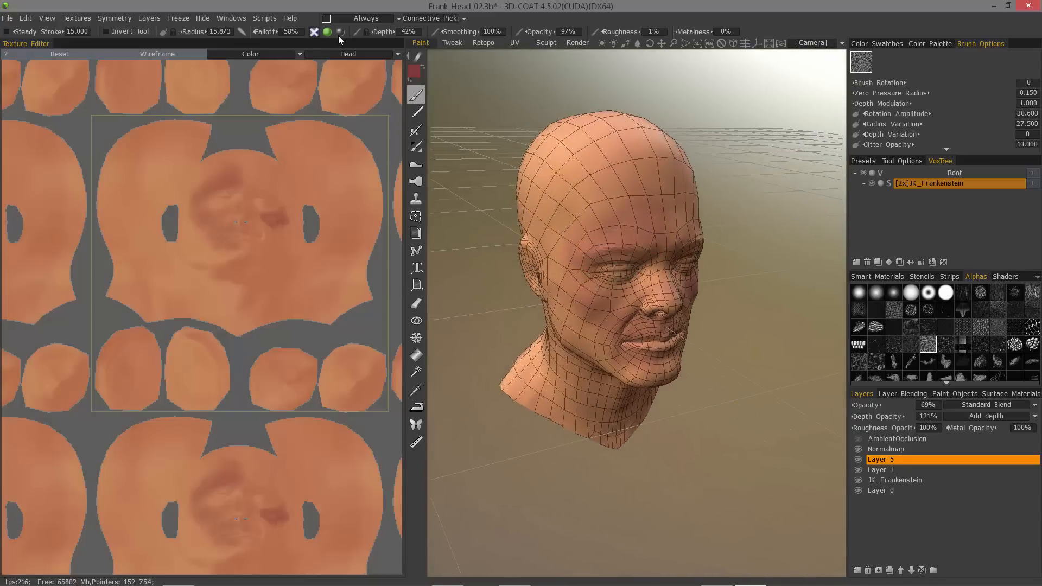
scroll(667, 232, "up", 4)
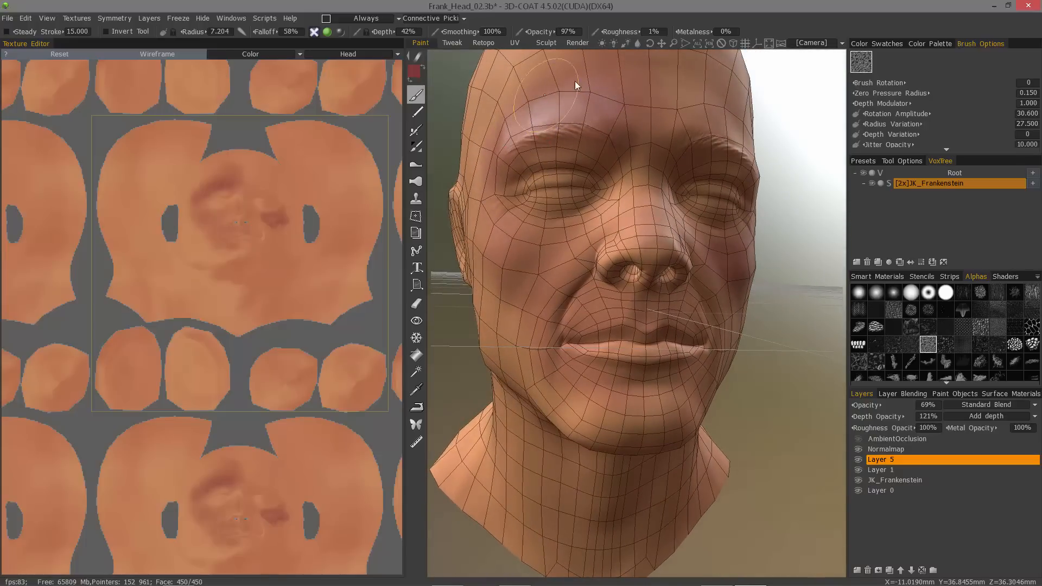
left_click_drag(487, 102, 539, 135, "alt")
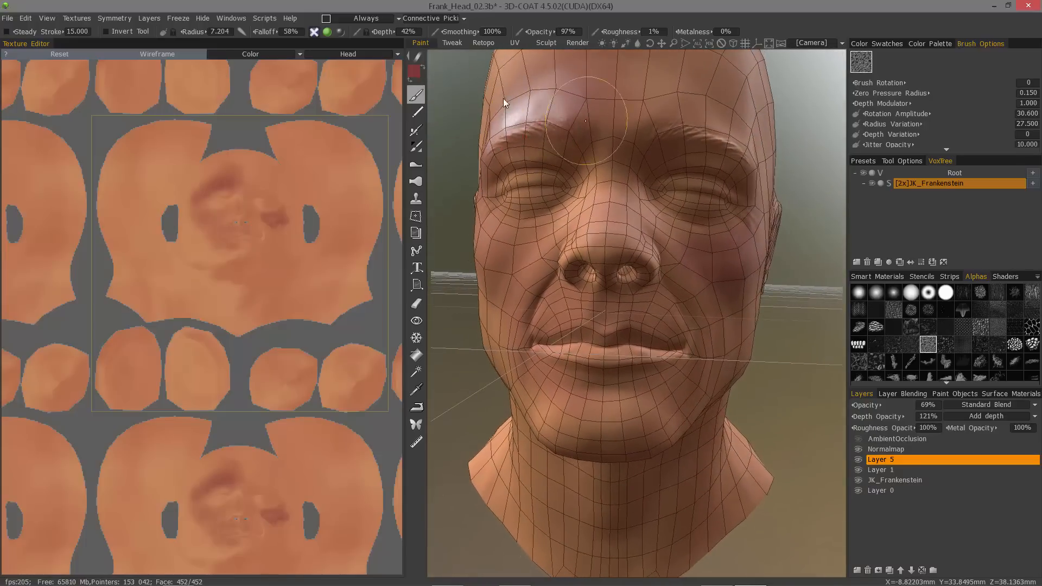
left_click_drag(429, 196, 491, 159)
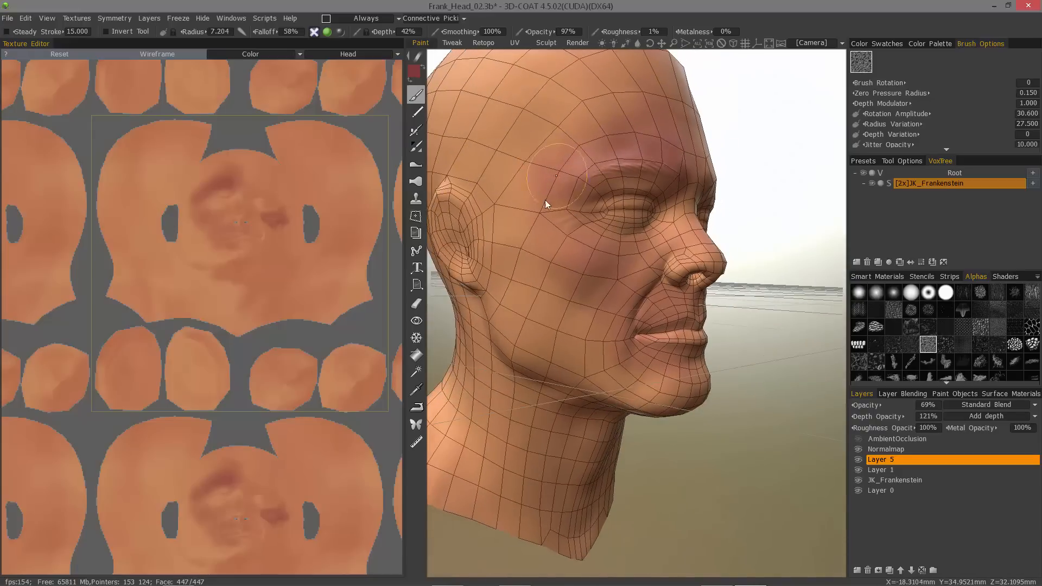
left_click_drag(571, 234, 558, 245, "alt")
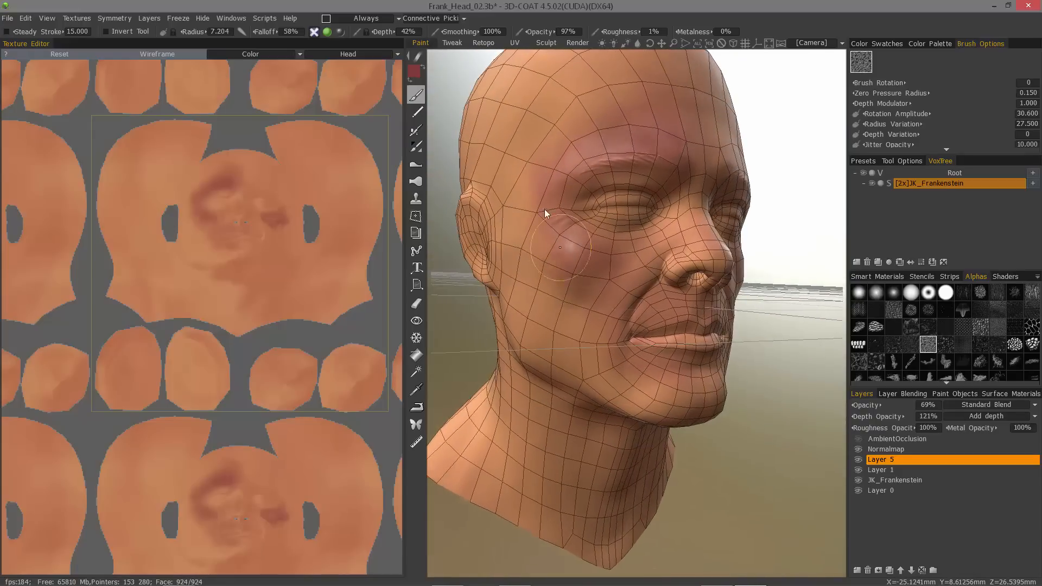
left_click_drag(435, 232, 435, 232)
Step: Set the brush roughness to 100% and paint a matte dark red finish over the brow, temple and cheek
left_click_drag(617, 32, 691, 37)
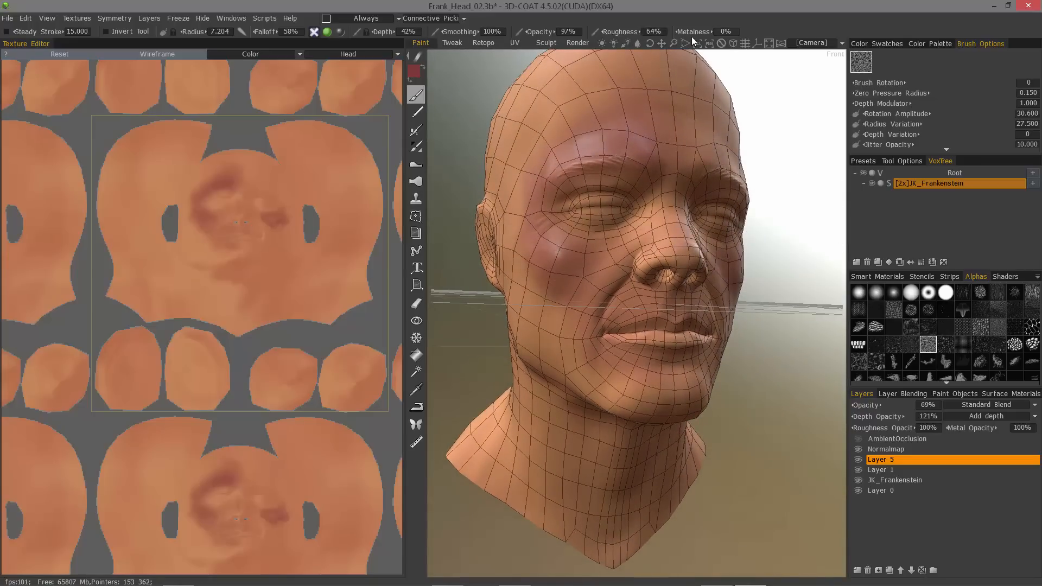
left_click_drag(545, 170, 652, 147, "alt")
mouse_move(543, 148)
left_mouse_down("alt")
mouse_move(578, 155)
mouse_move(463, 162)
mouse_move(626, 161)
left_mouse_up("alt")
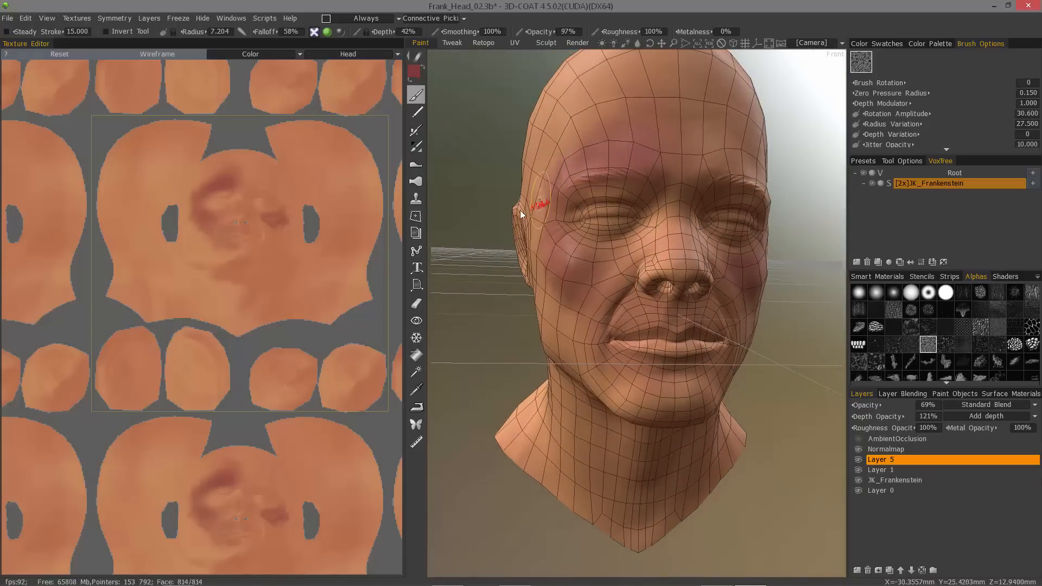
mouse_move(519, 210)
left_mouse_down("alt")
mouse_move(584, 205)
mouse_move(565, 269)
mouse_move(602, 256)
mouse_move(446, 262)
left_mouse_up("alt")
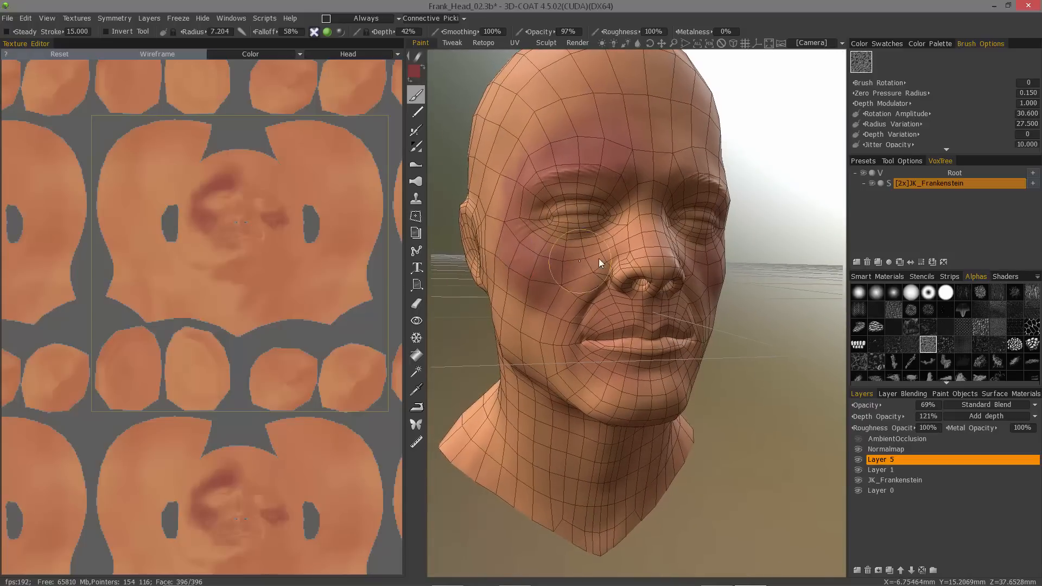
mouse_move(674, 238)
left_mouse_down("alt")
mouse_move(600, 264)
mouse_move(692, 287)
mouse_move(688, 263)
mouse_move(599, 253)
mouse_move(591, 281)
mouse_move(576, 284)
mouse_move(539, 262)
mouse_move(607, 318)
mouse_move(674, 261)
mouse_move(629, 191)
mouse_move(566, 187)
mouse_move(520, 342)
mouse_move(418, 144)
mouse_move(607, 302)
left_mouse_up("alt")
Step: Dock the Texture Editor between the Brush Options and Presets panels and reframe the whole head in the enlarged viewport
left_click_drag(30, 47, 973, 160)
middle_click_drag(624, 190, 640, 396, "alt")
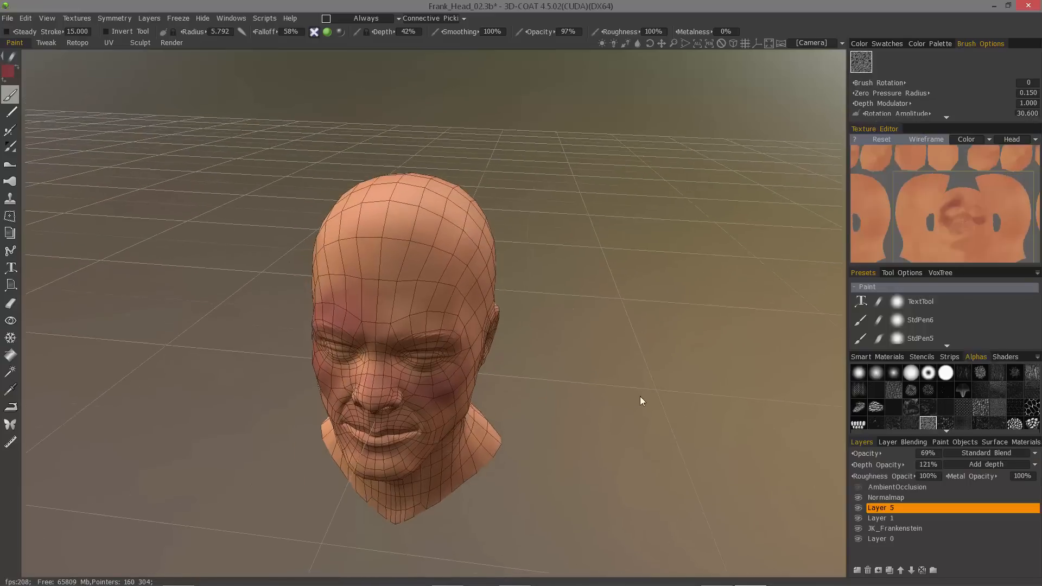
left_click_drag(640, 396, 282, 174, "alt")
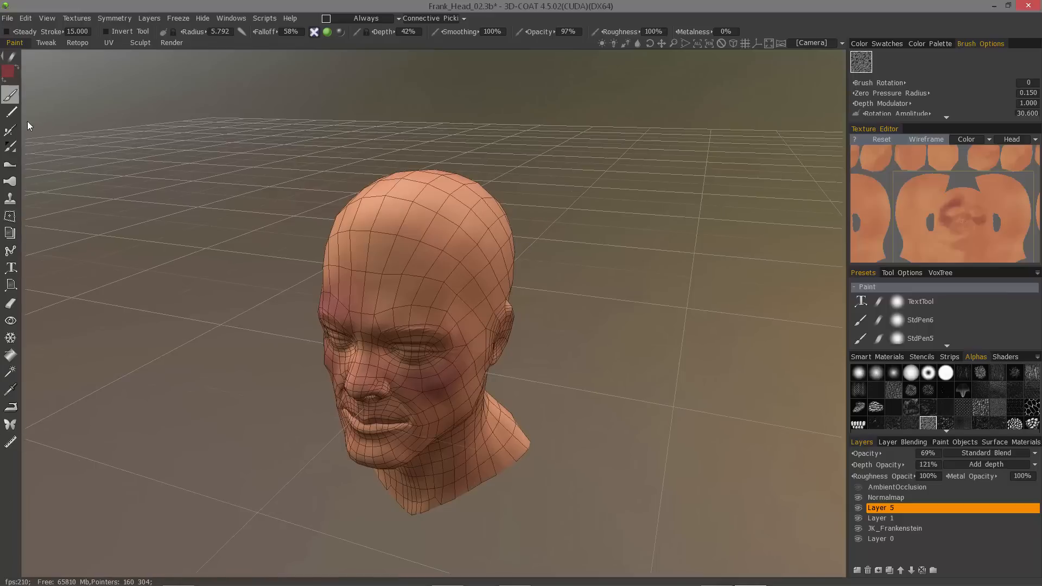
Step: Look through the Tweak, Retopo, UV and Sculpt rooms to compare their panel layouts, and return to the Paint room
left_click(46, 43)
left_click(78, 43)
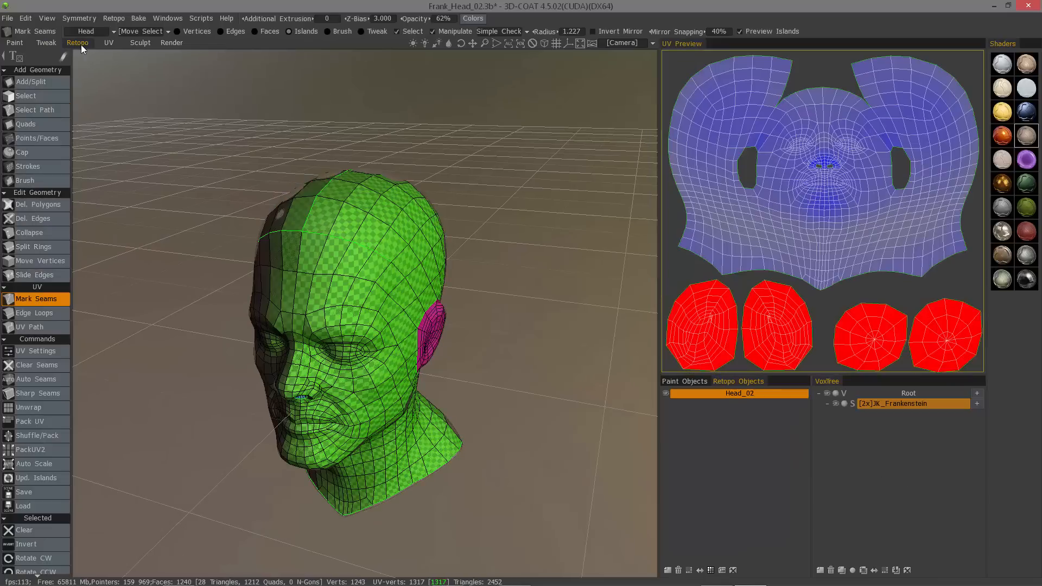
left_click(109, 43)
left_click(138, 43)
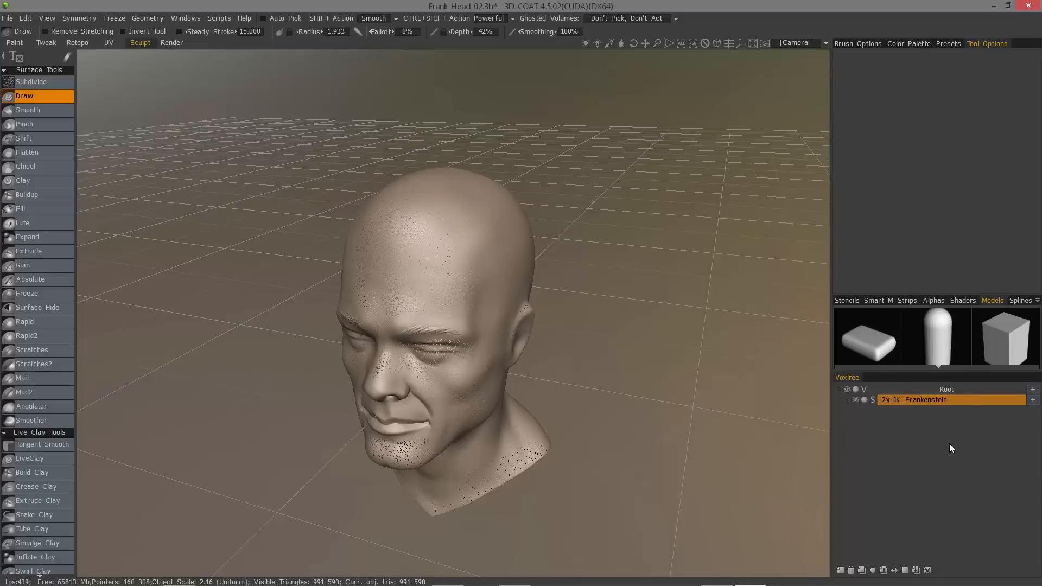
left_click(77, 43)
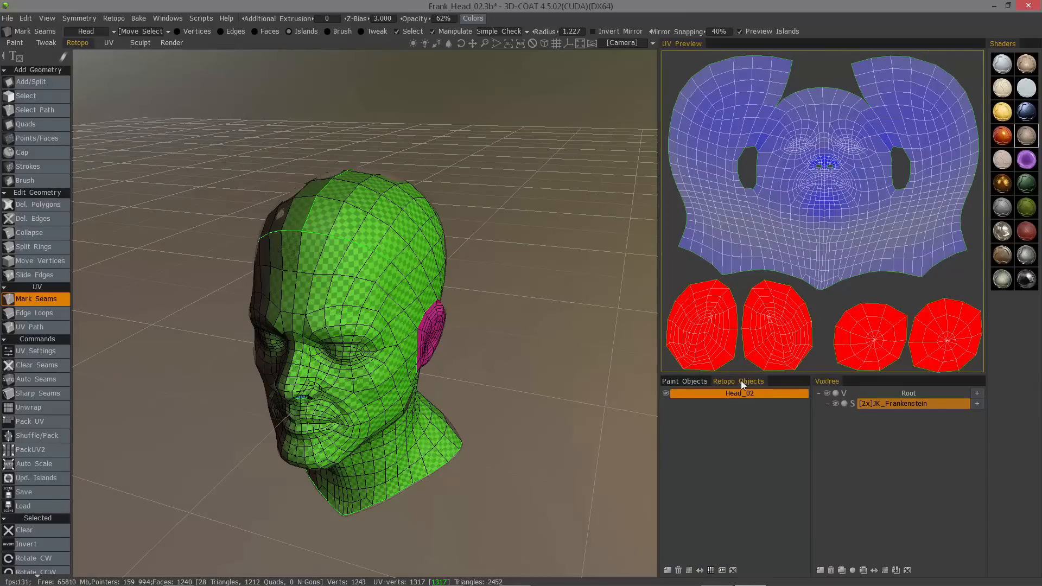
left_click(139, 44)
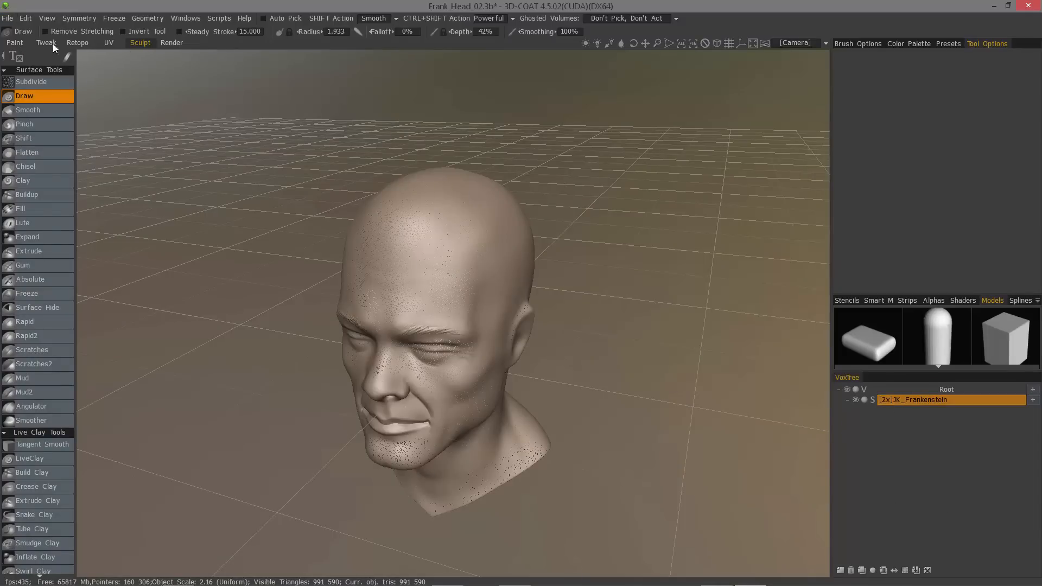
left_click(16, 44)
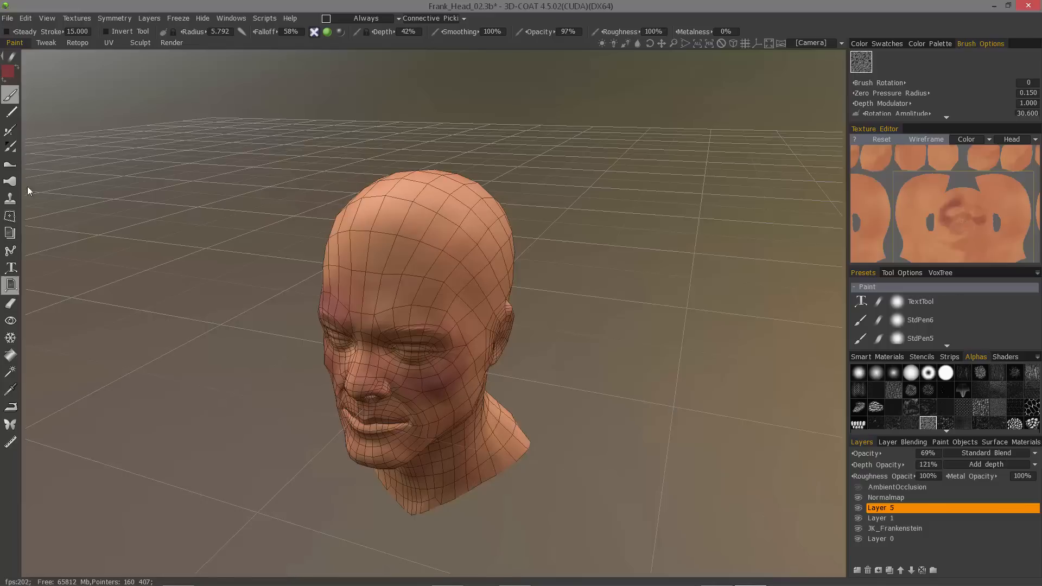
Step: Group the Texture Editor as a tab with the Presets, Tool Options and VoxTree panels
left_click(916, 518, "ctrl")
left_click(980, 454)
left_click_drag(877, 128, 971, 162)
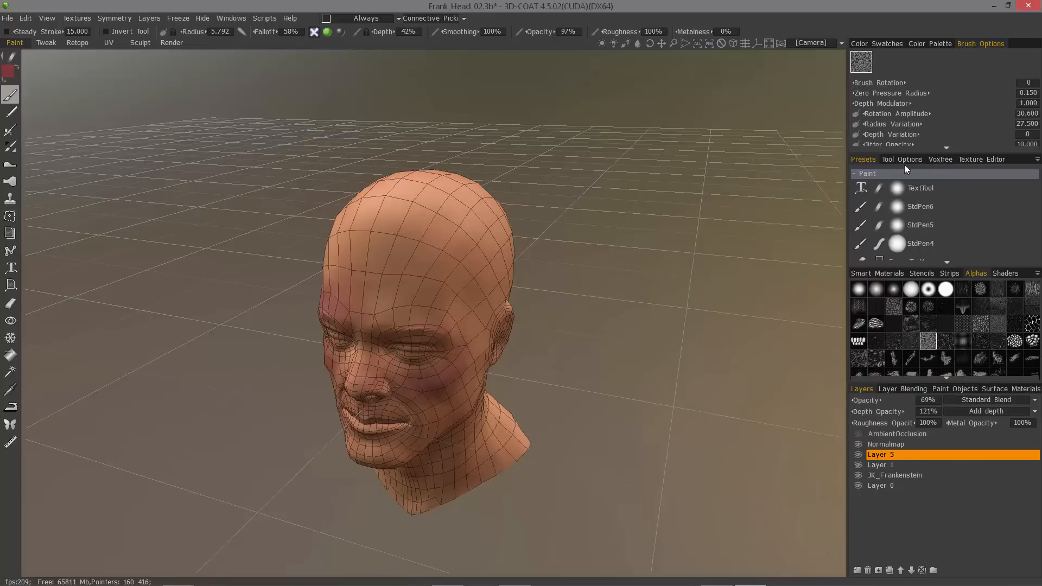
Step: Bring up the Tool Options and examine those of the Smudge, color adjustment and Freeze tools
left_click(903, 160)
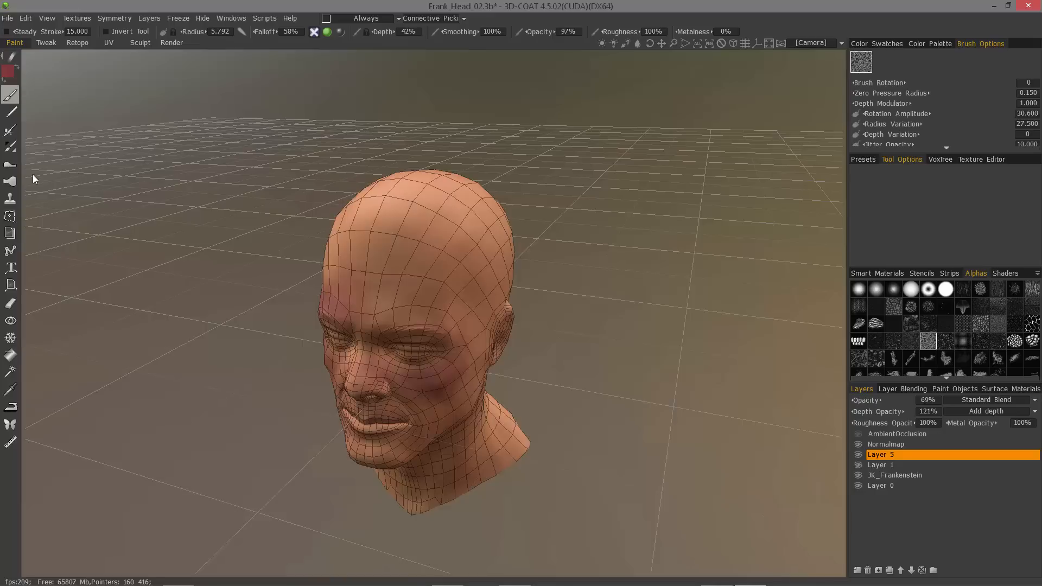
left_click(10, 180)
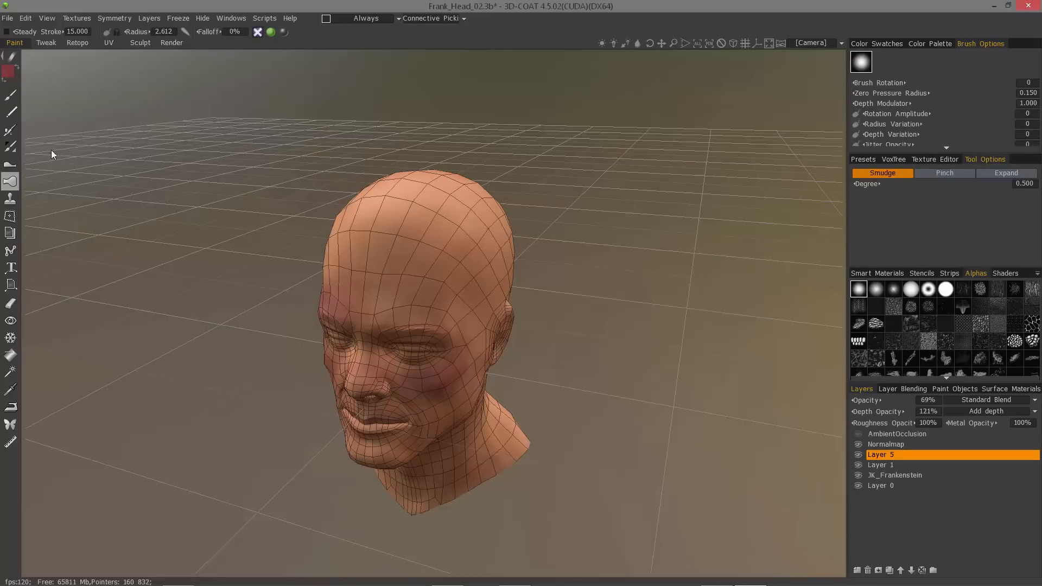
left_click(10, 148)
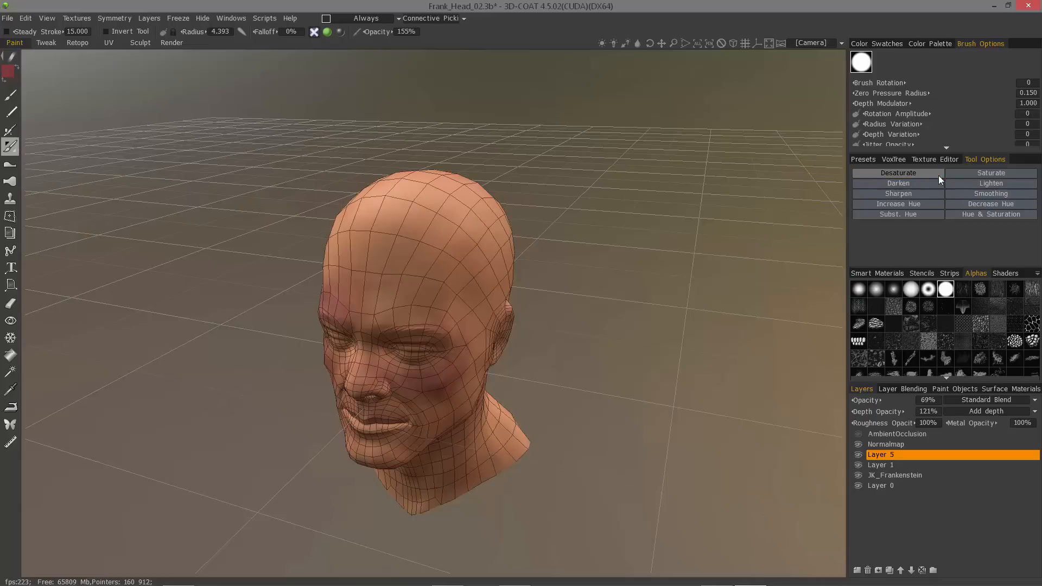
left_click(11, 339)
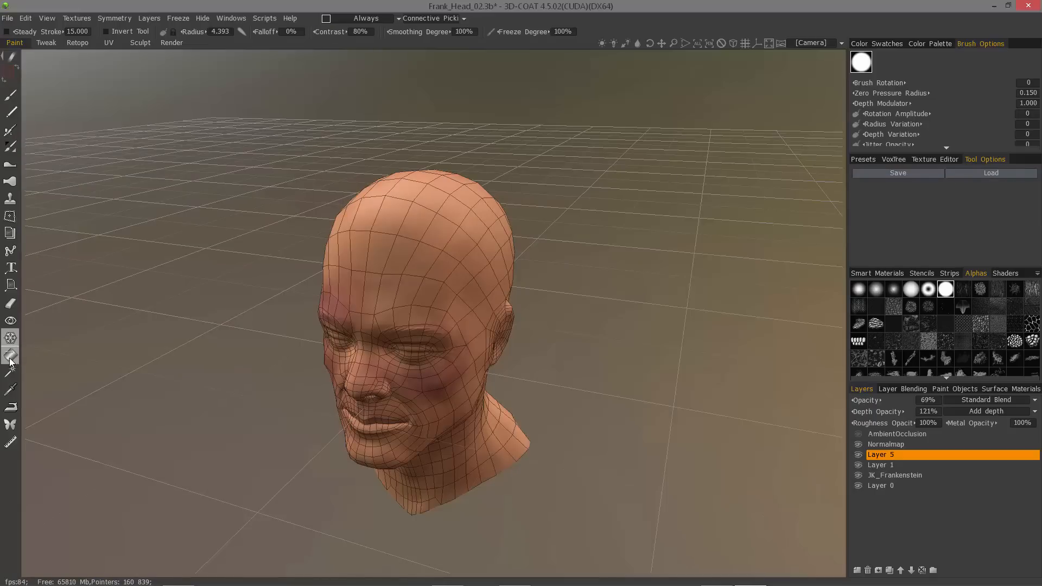
Step: Activate the Fill tool with the Noise pattern type and enlarge the Tool Options panel to review the pattern's settings
left_click(10, 358)
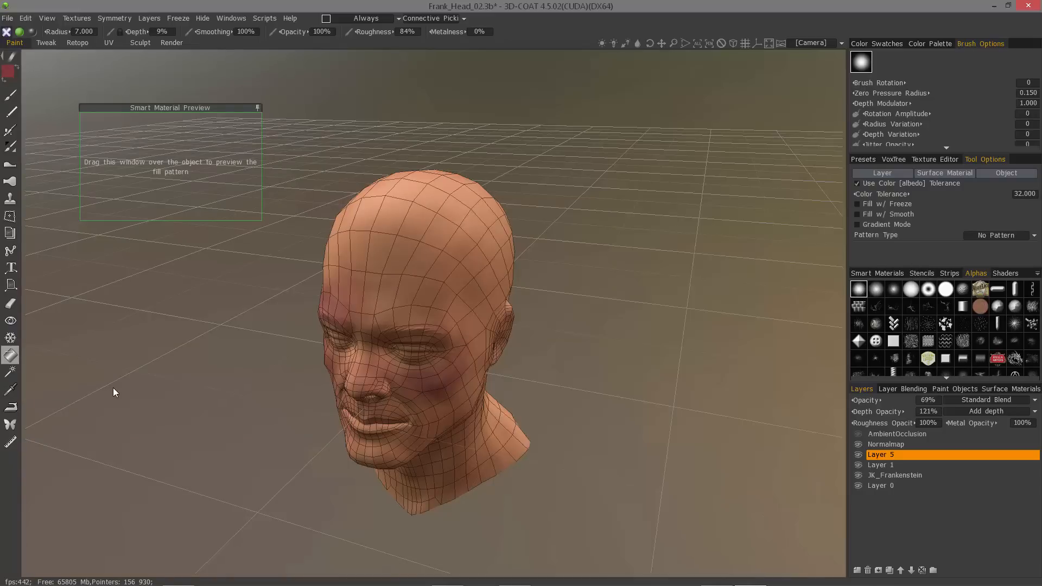
left_click(1034, 236)
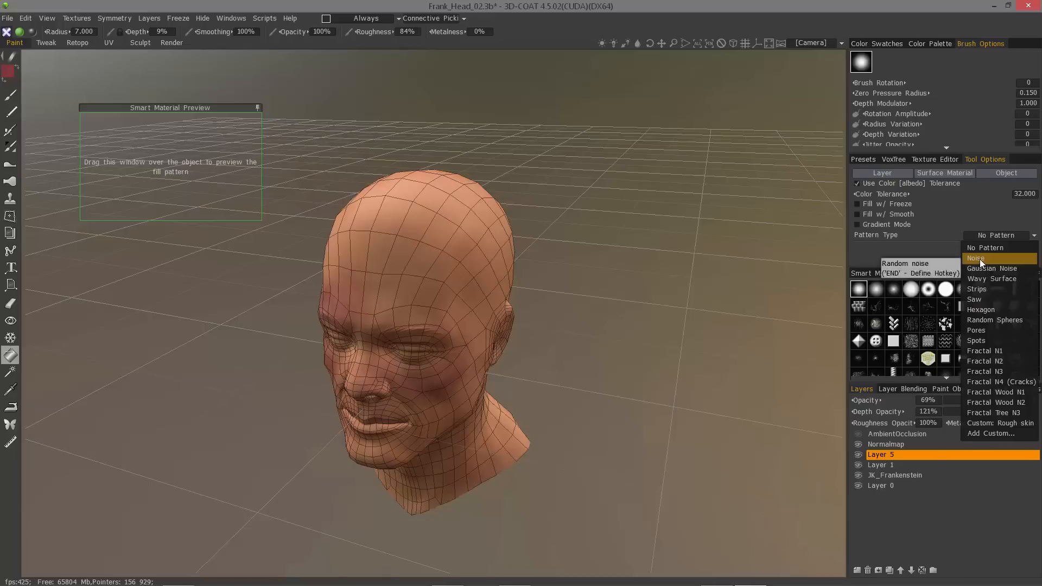
left_click(978, 259)
left_click_drag(875, 265, 870, 324)
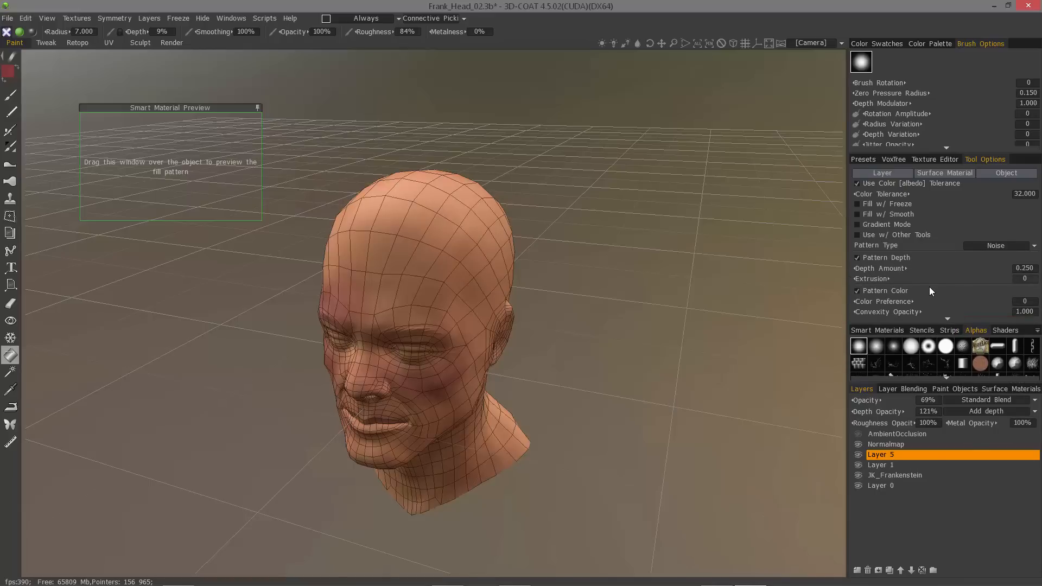
scroll(927, 275, "down", 3)
scroll(935, 212, "up", 3)
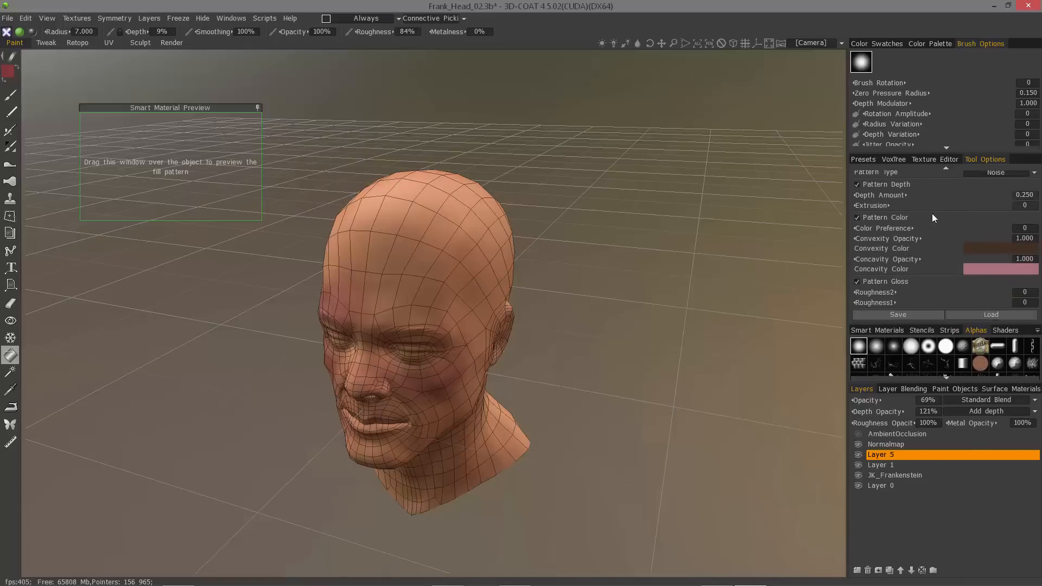
scroll(922, 271, "down", 1)
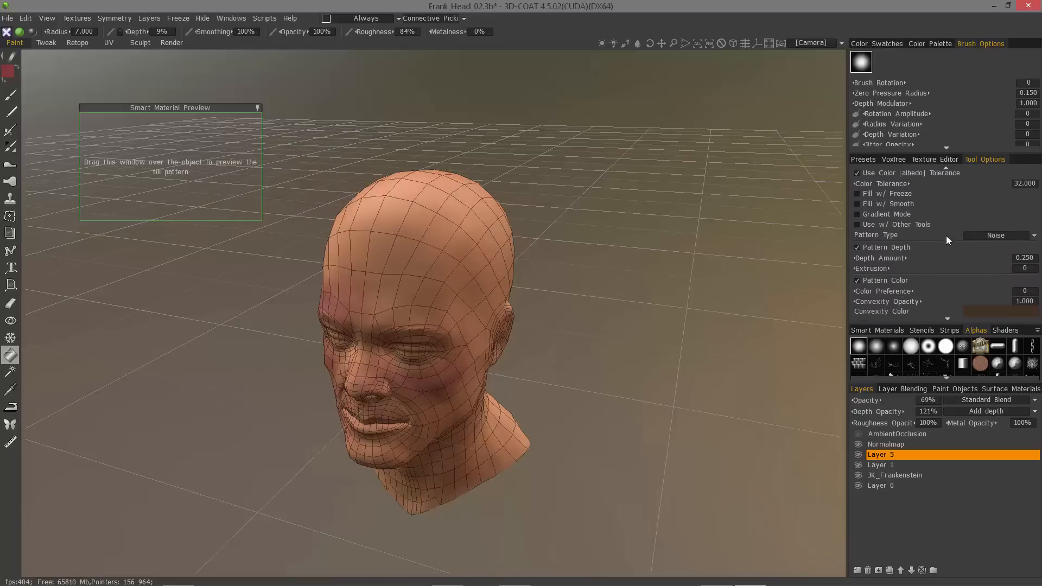
Step: Set the fill's pattern type to Saw and place the Smart Material Preview window over the face
left_click(1034, 237)
left_click(1005, 247)
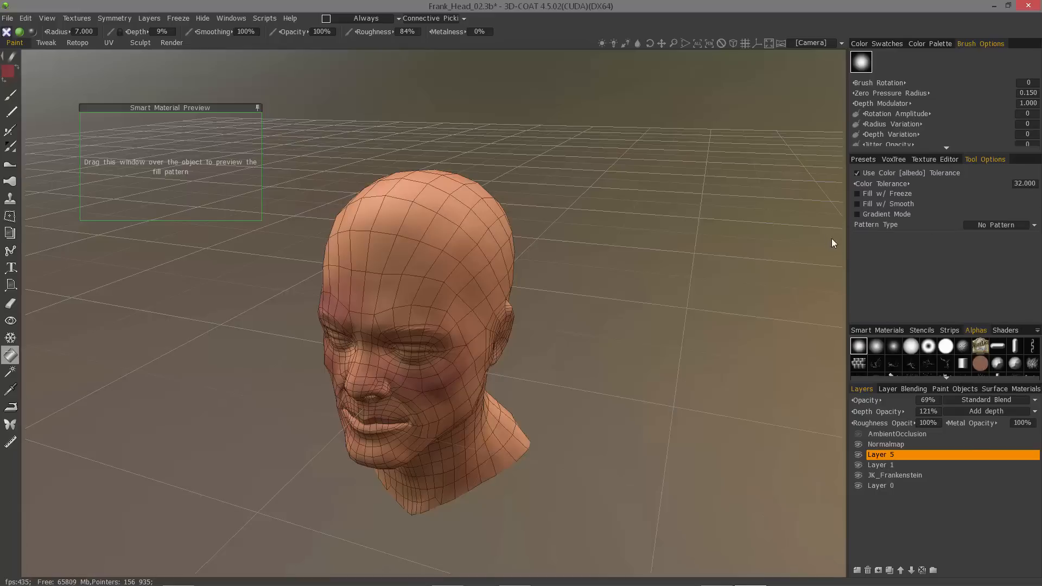
left_click(1011, 223)
left_click(978, 289)
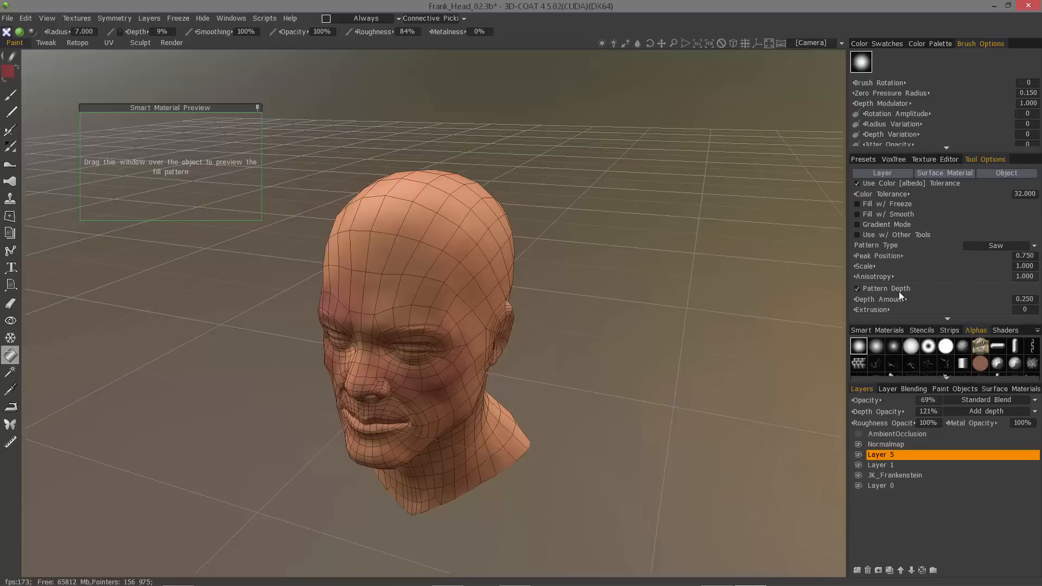
left_click(1002, 246)
left_click(1000, 245)
mouse_move(971, 281)
left_click_drag(136, 108, 417, 267)
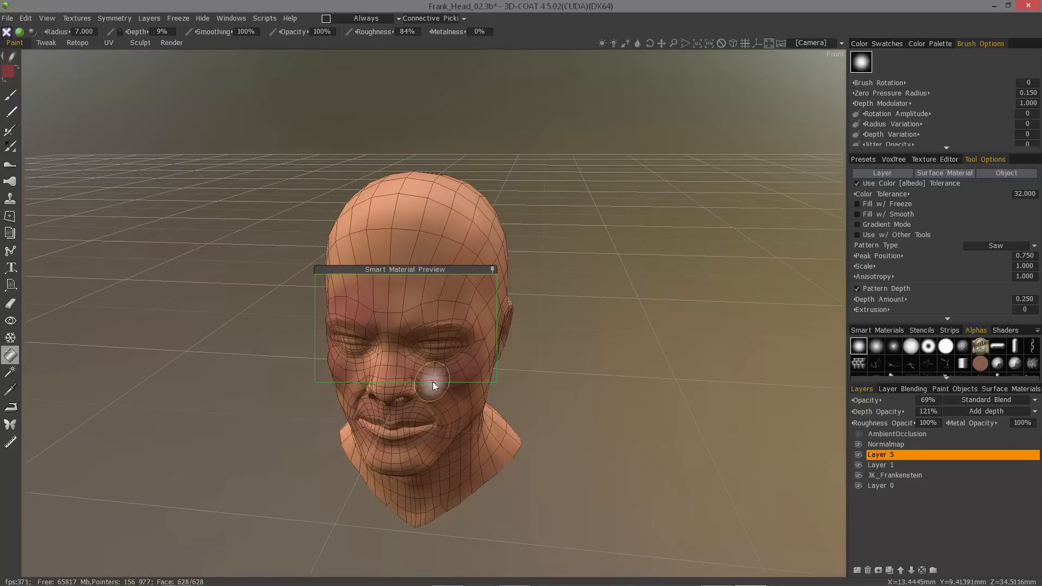
Step: Return to the Brush tool and show the Smart Materials library
left_click(10, 95)
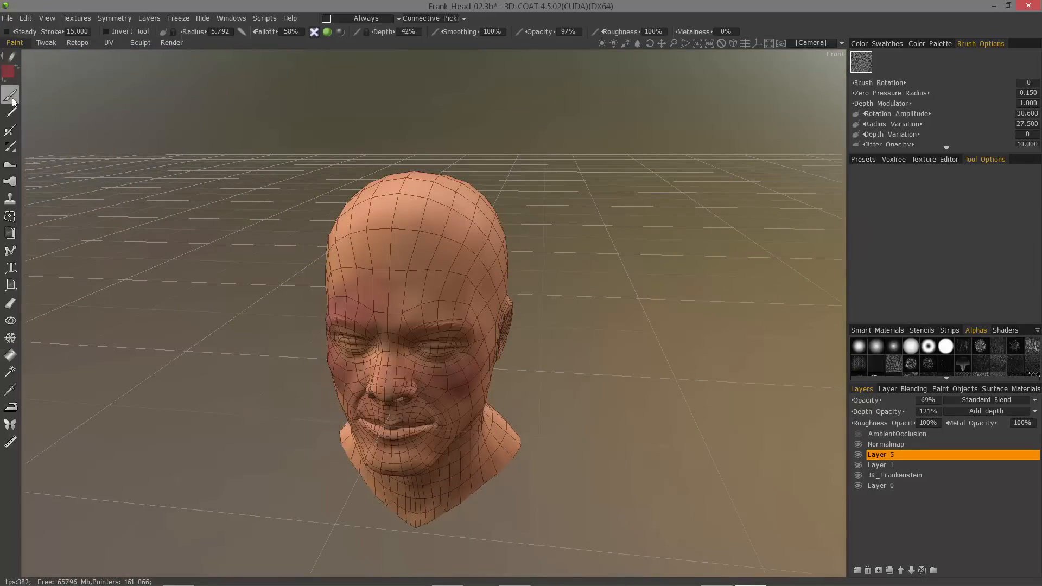
left_click(881, 330)
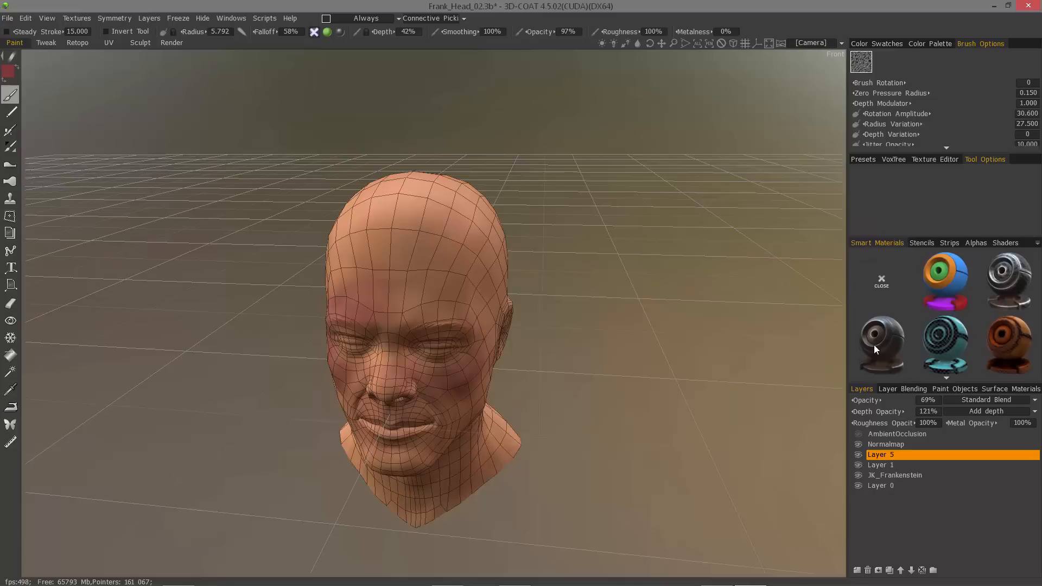
Step: Select the metal_rusty smart material for painting and list the available painting conditions
left_click(874, 345)
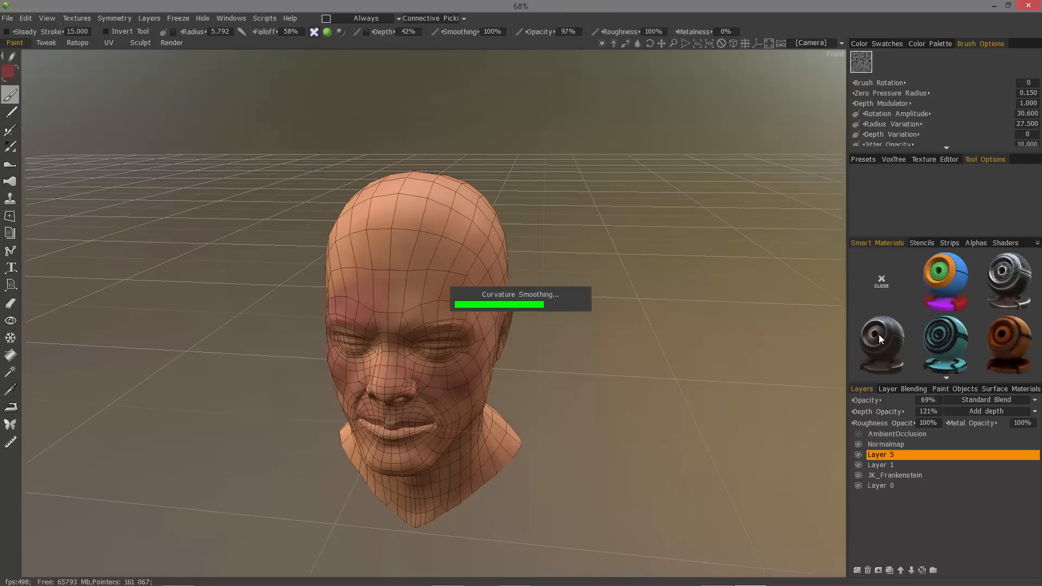
left_click(398, 19)
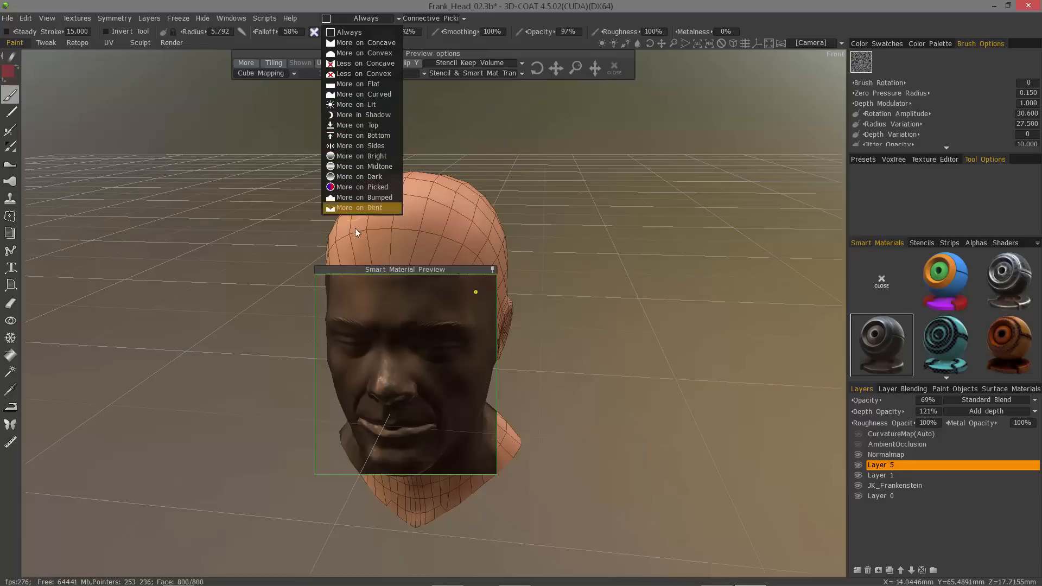
Step: Position the Smart Material Preview window over the head and extend it down to the neck
left_click_drag(436, 269, 451, 155)
left_click_drag(668, 277, 603, 285)
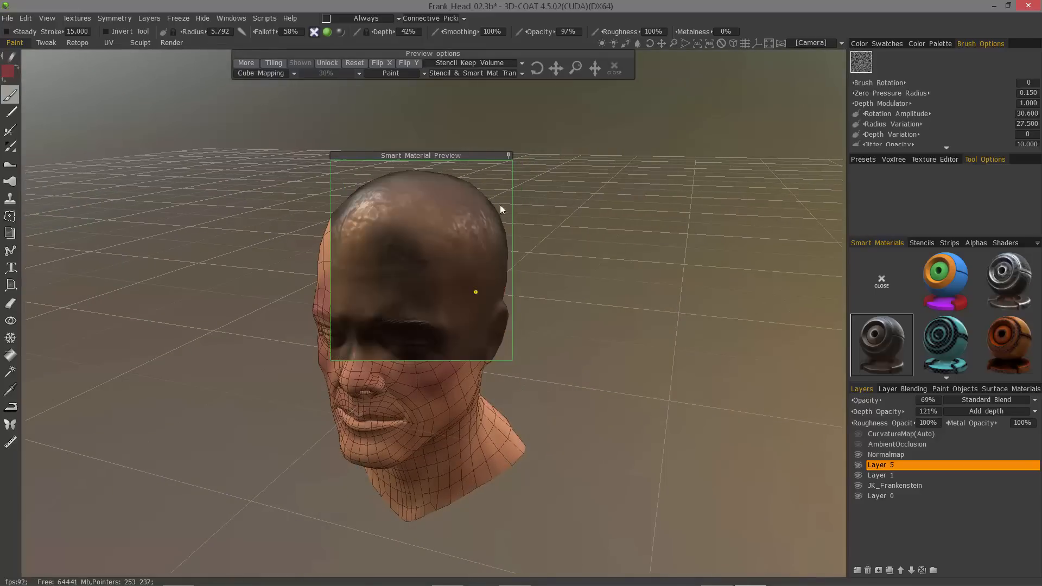
left_click_drag(440, 154, 417, 155)
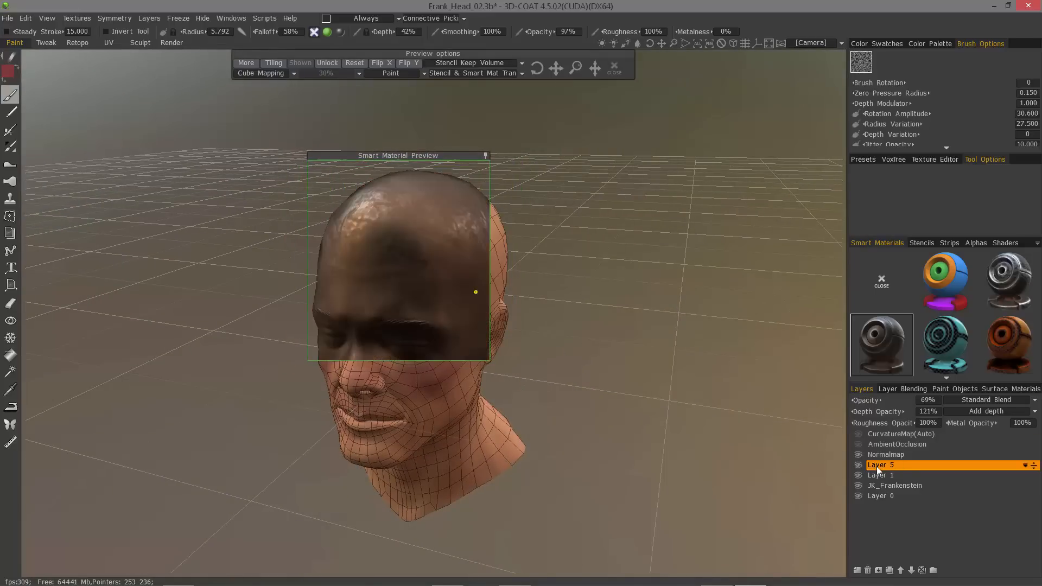
left_click(879, 485, "ctrl")
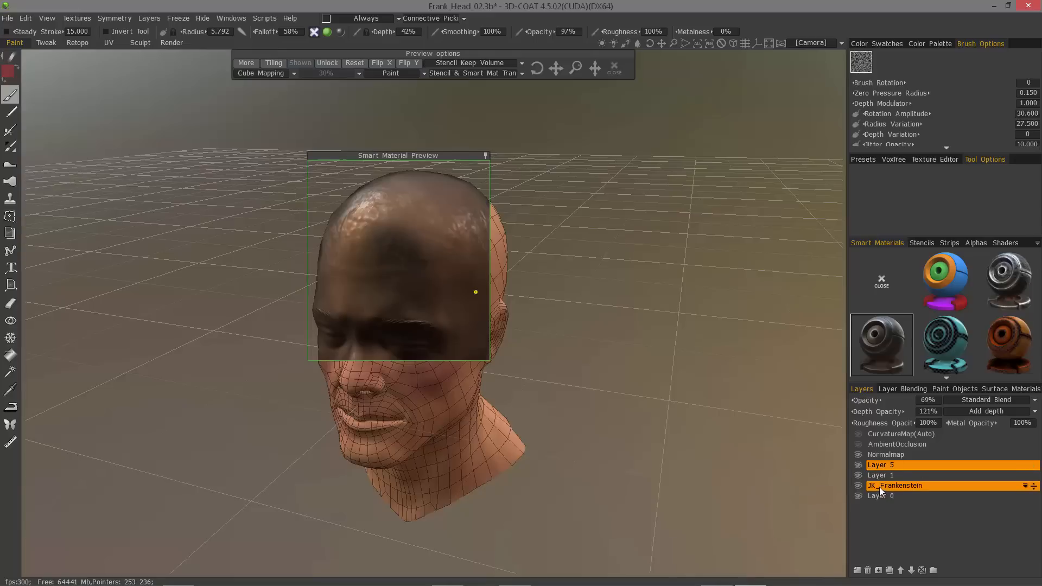
left_click_drag(454, 361, 454, 482)
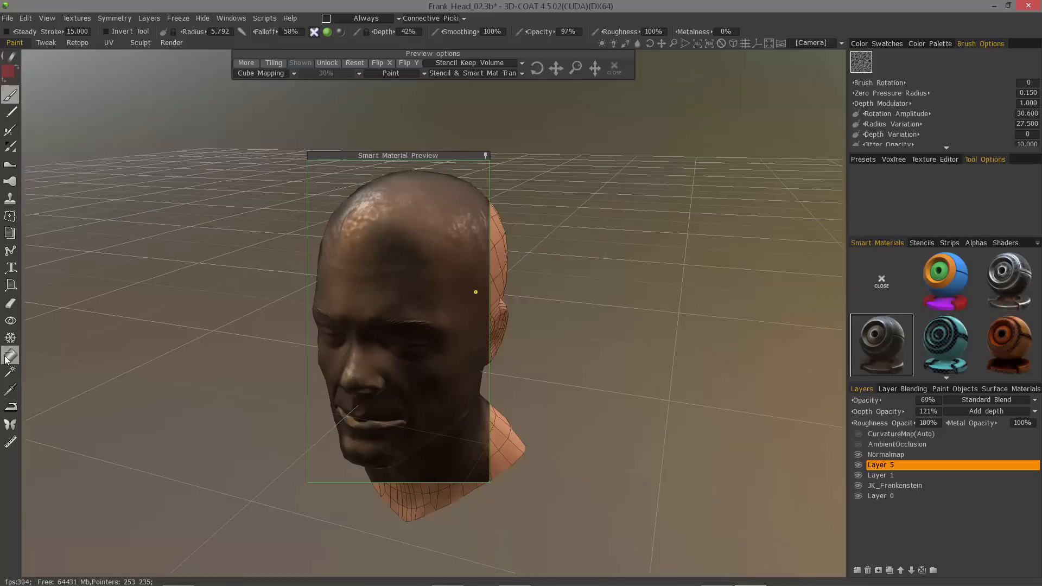
Step: Fill the whole head with the metal_rusty smart material on a new layer and move the preview window off the model
left_click(10, 356)
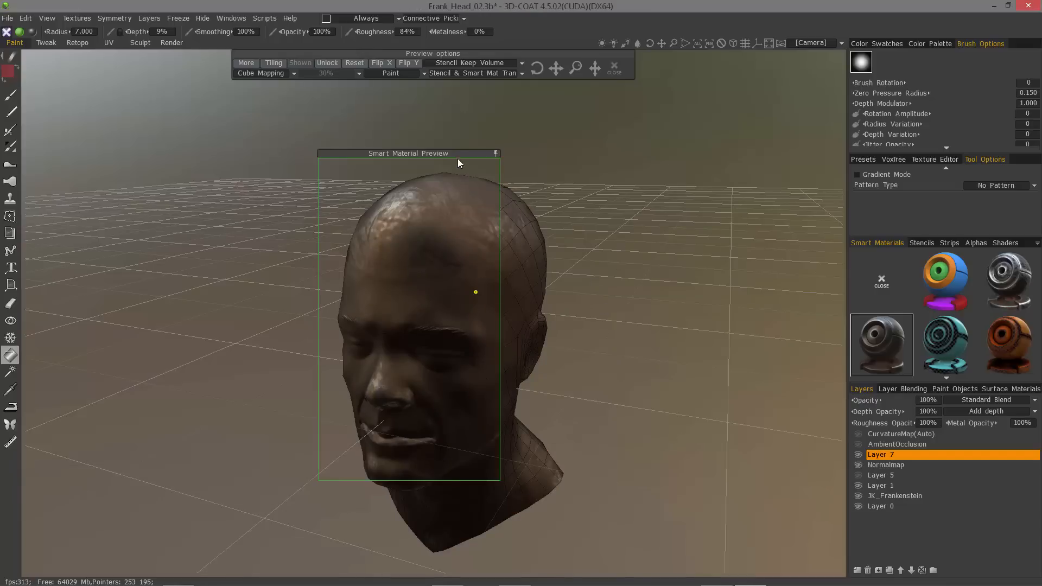
left_click_drag(461, 153, 245, 174)
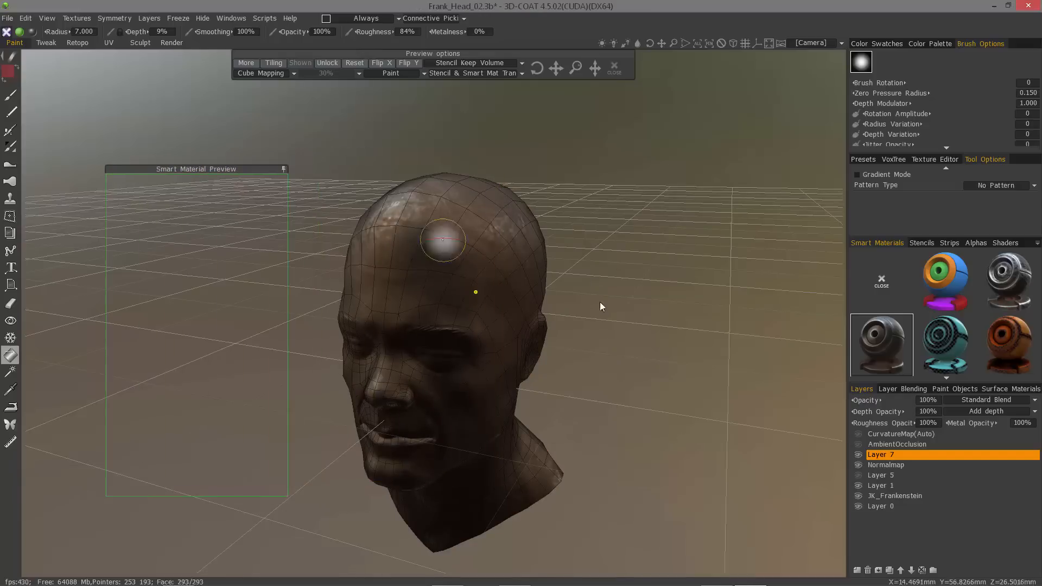
Step: Examine the metal_rusty material's layers and enlarged preview in the Smart Material Editor, then cancel the editor
right_click(884, 341)
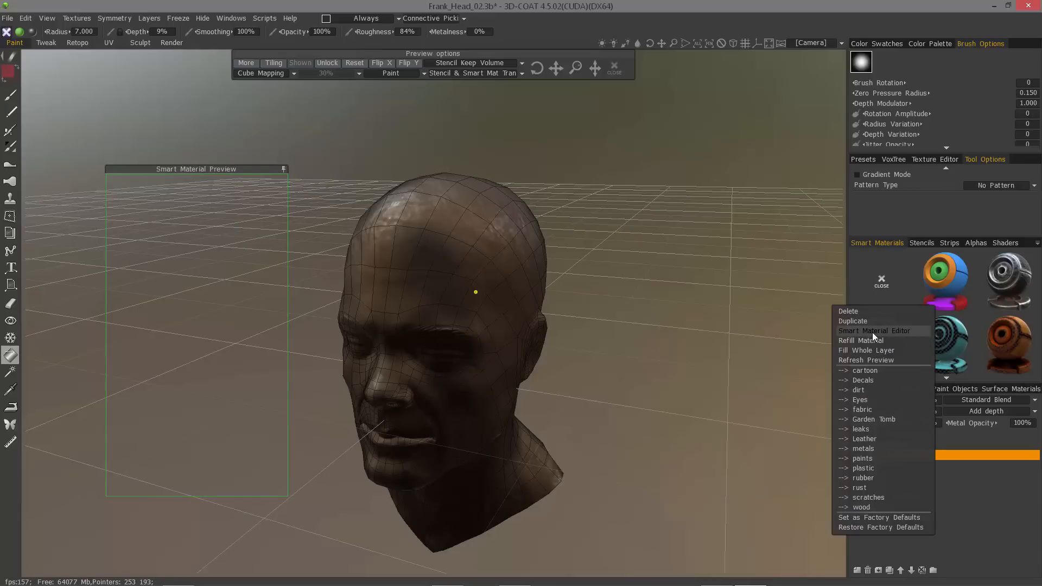
left_click(871, 332)
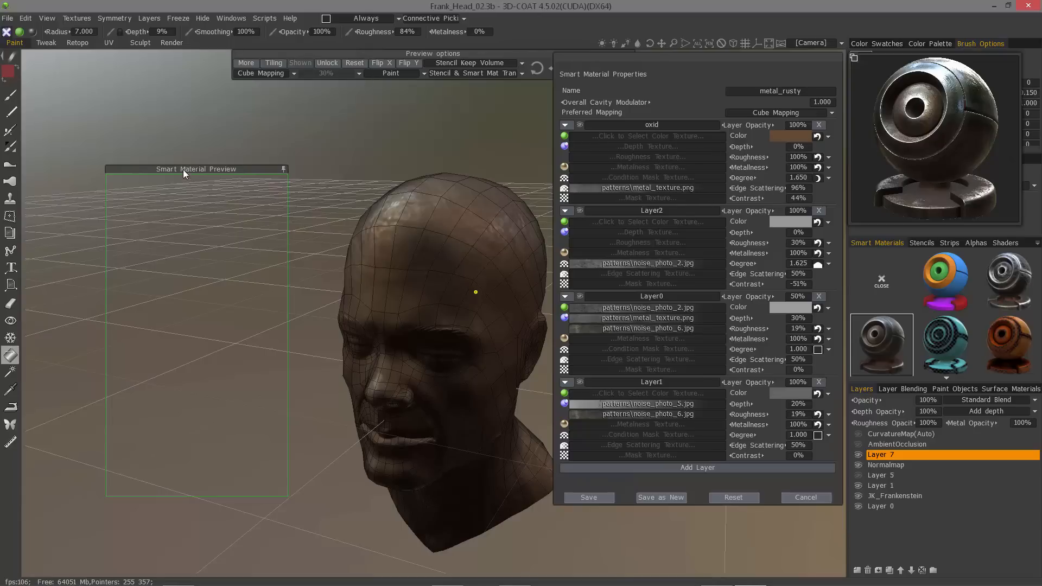
mouse_move(183, 169)
left_mouse_down()
mouse_move(448, 158)
mouse_move(491, 167)
mouse_move(438, 156)
left_mouse_up()
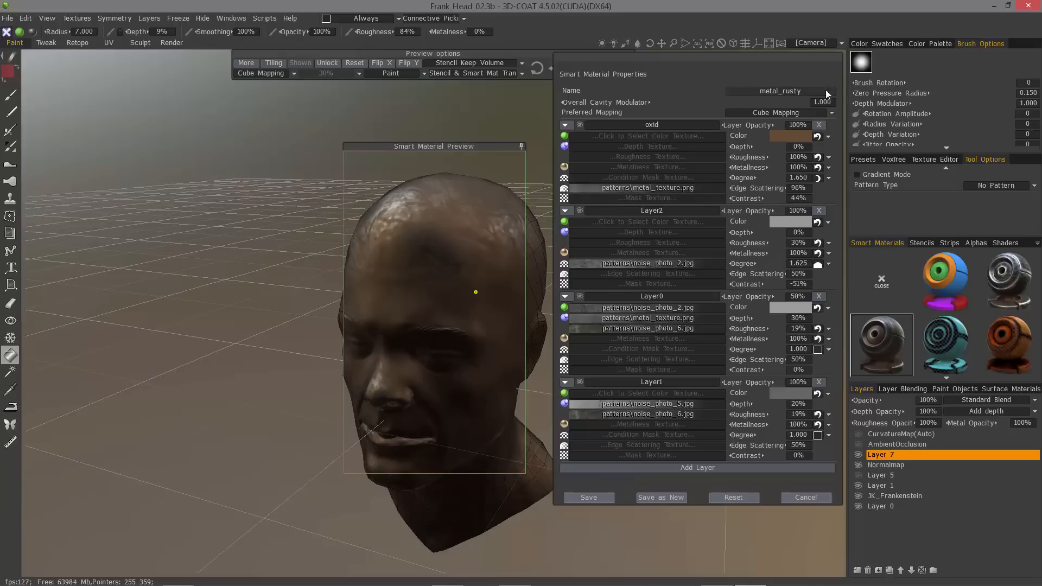
left_click_drag(460, 145, 212, 140)
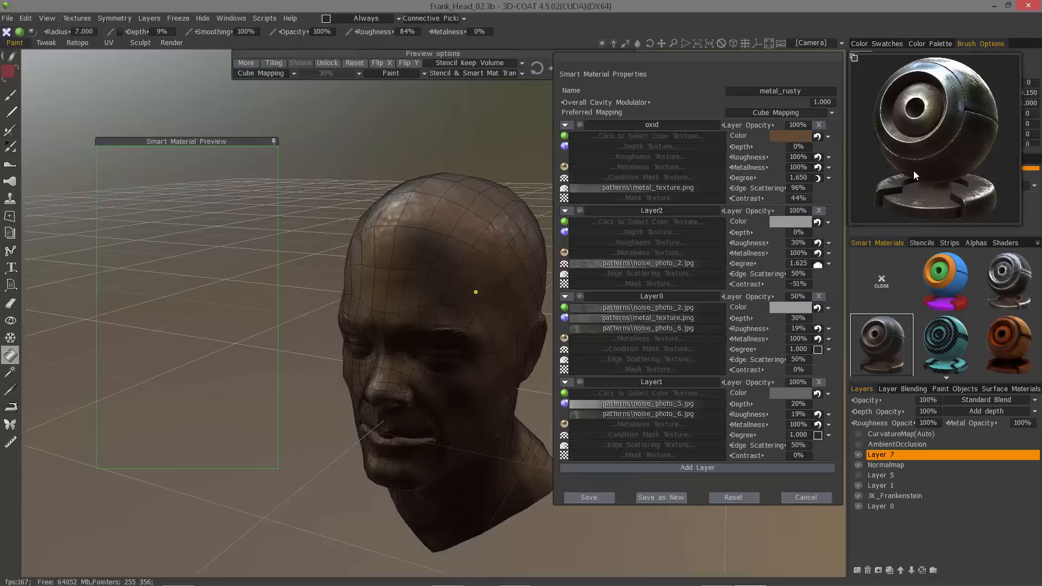
left_click(854, 61)
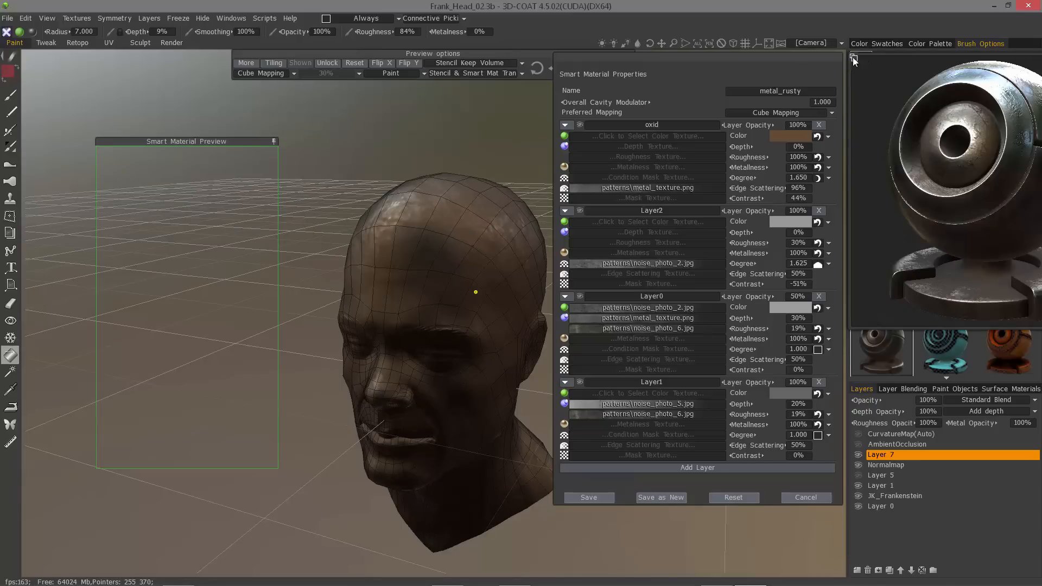
left_click(854, 58)
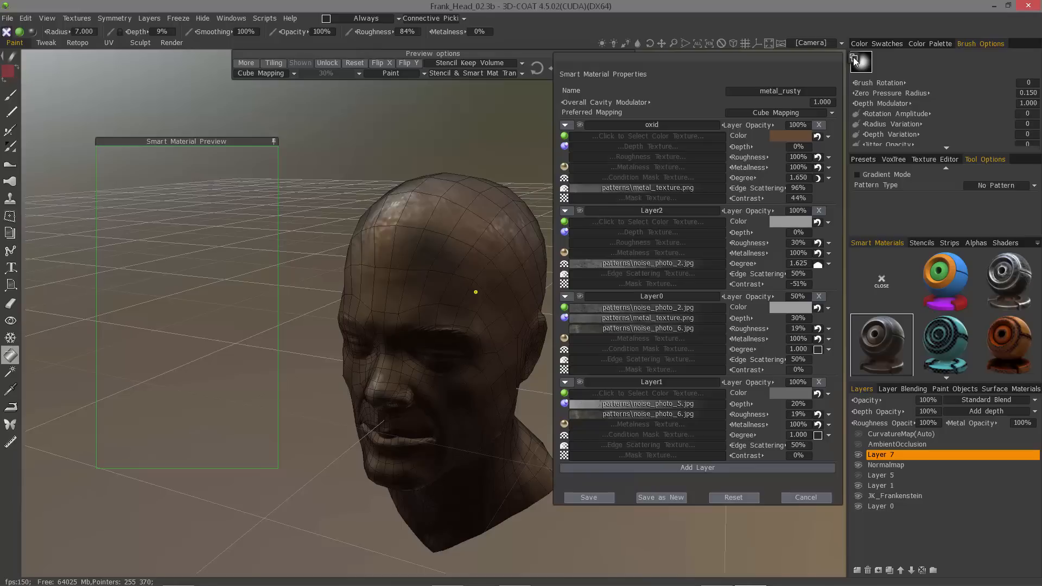
left_click(853, 60)
left_click(791, 496)
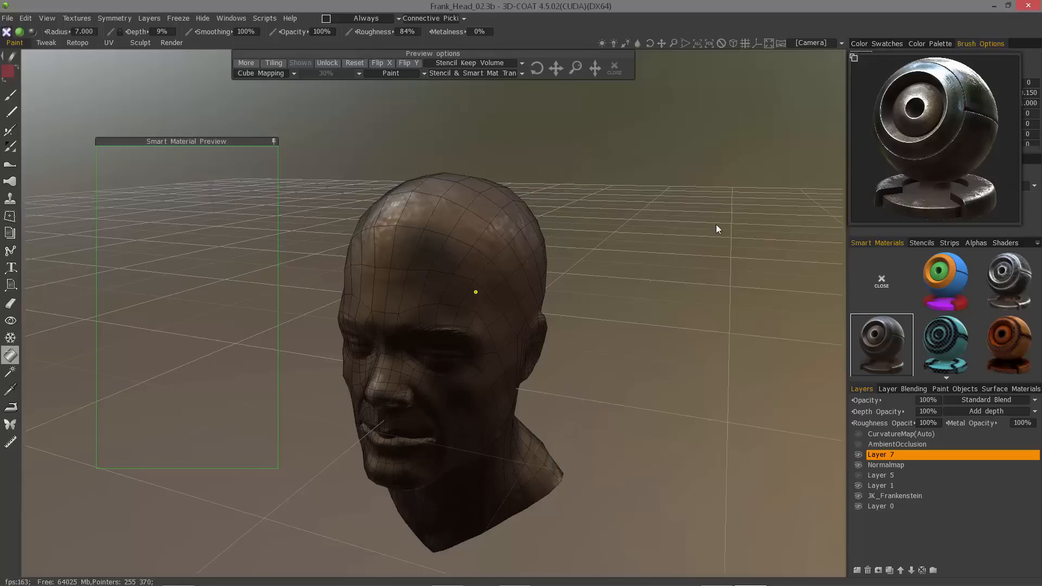
Step: Deactivate the current smart material and hide Layer 7 with the metal fill
mouse_move(888, 348)
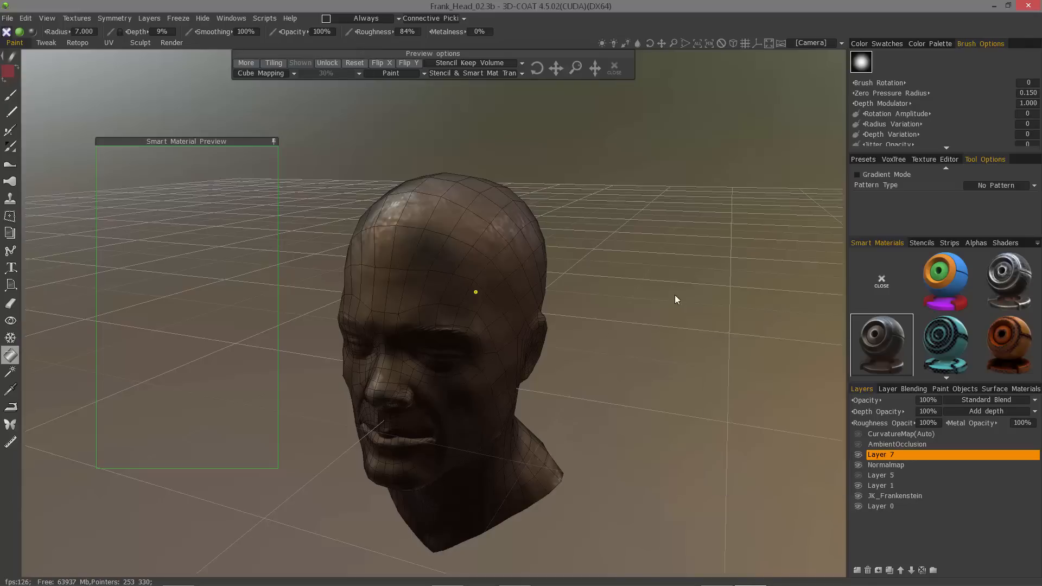
left_click_drag(675, 295, 877, 458)
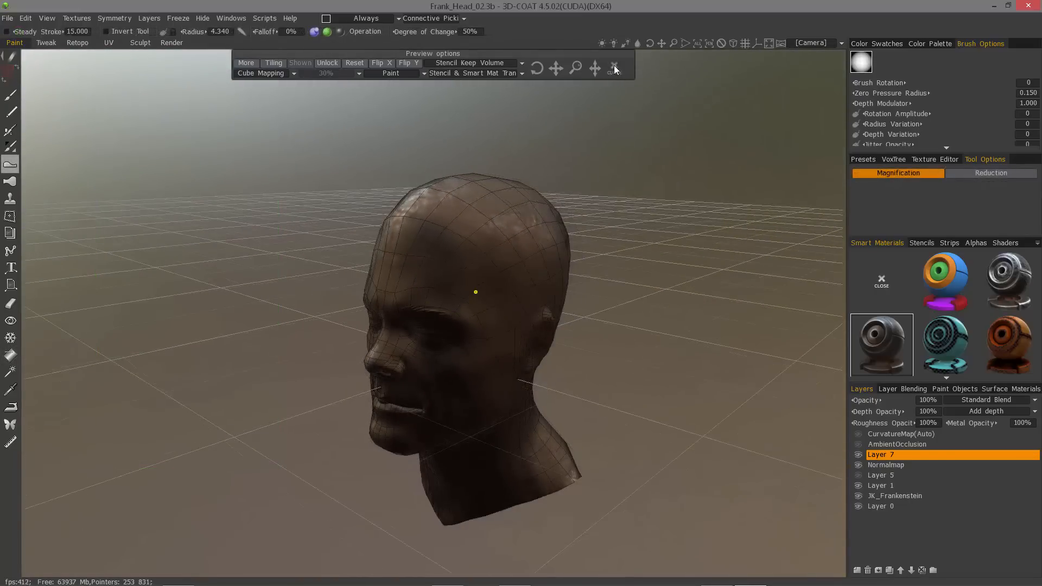
left_click(614, 66)
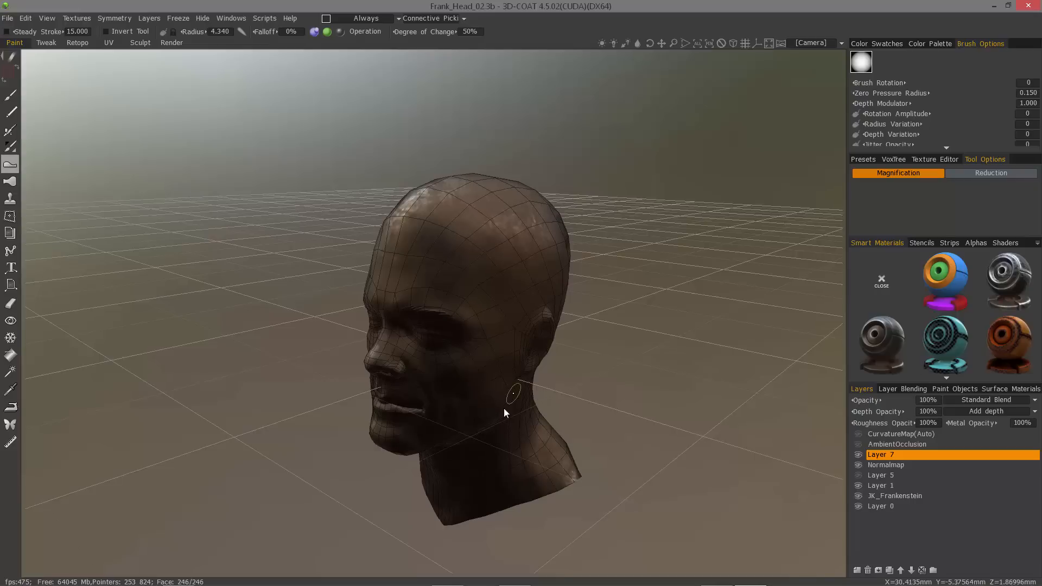
left_click_drag(557, 438, 565, 440)
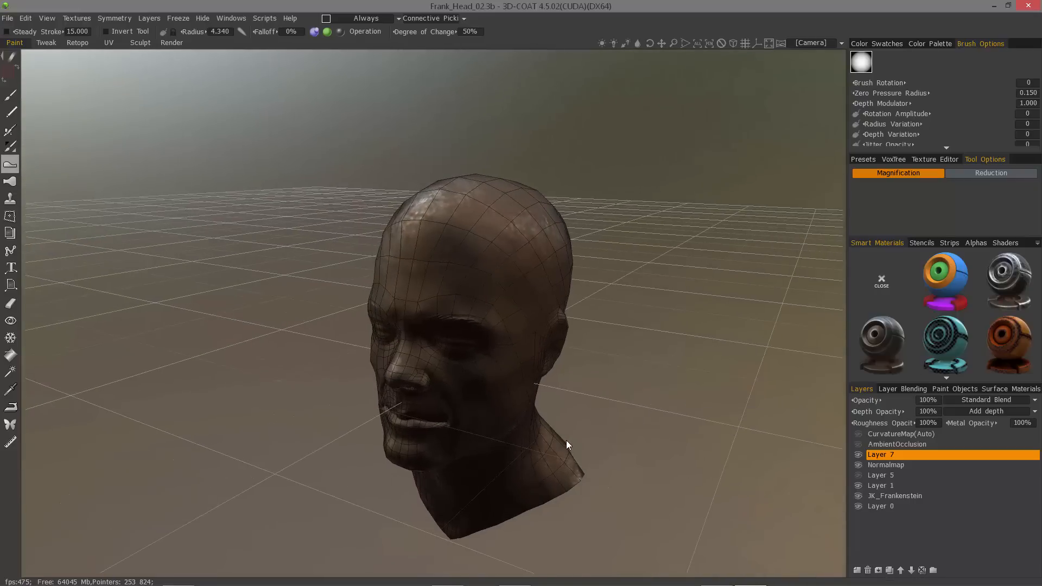
left_click(857, 454)
left_click_drag(668, 433, 571, 260)
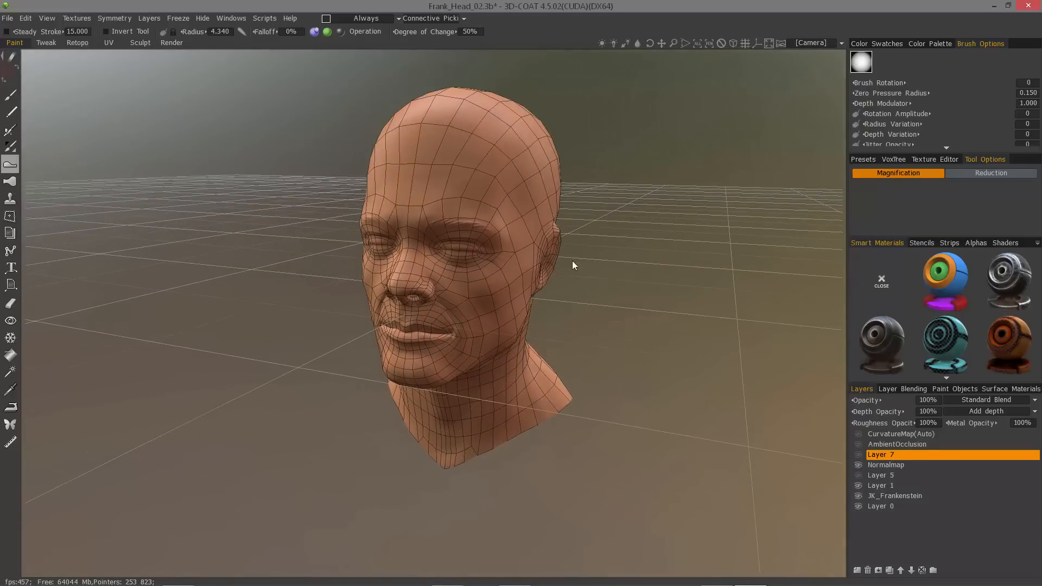
Step: Examine the Select/Transform tool's options in the Tweak room and return to the Paint room
left_click(45, 43)
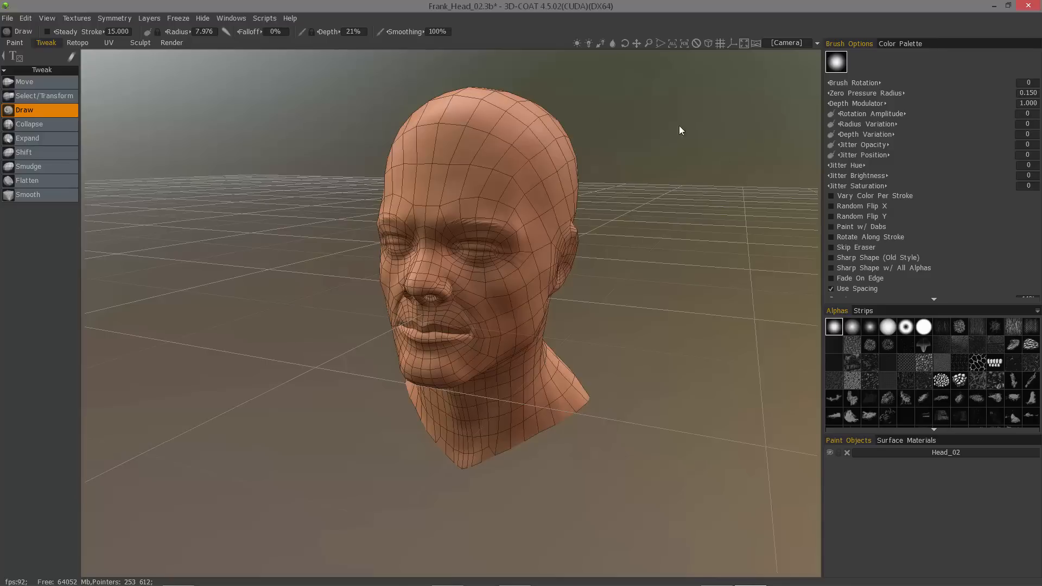
left_click(50, 99)
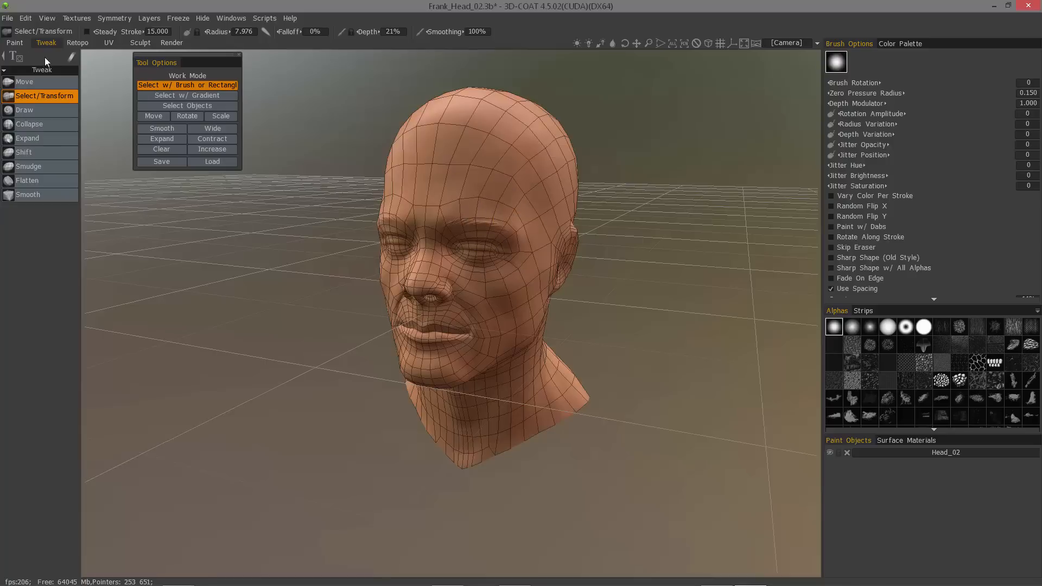
left_click(15, 43)
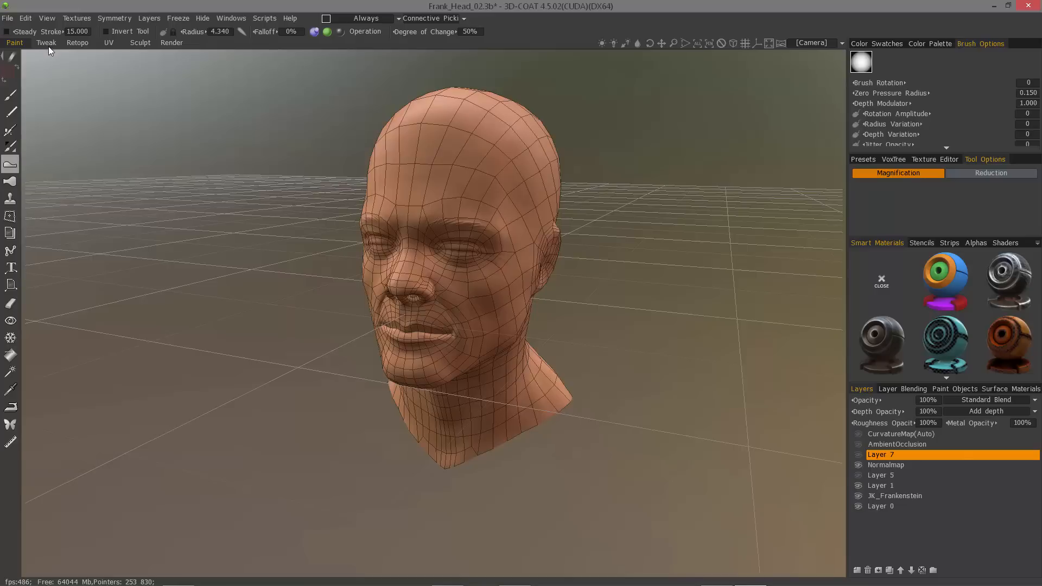
left_click_drag(510, 255, 463, 277, "alt")
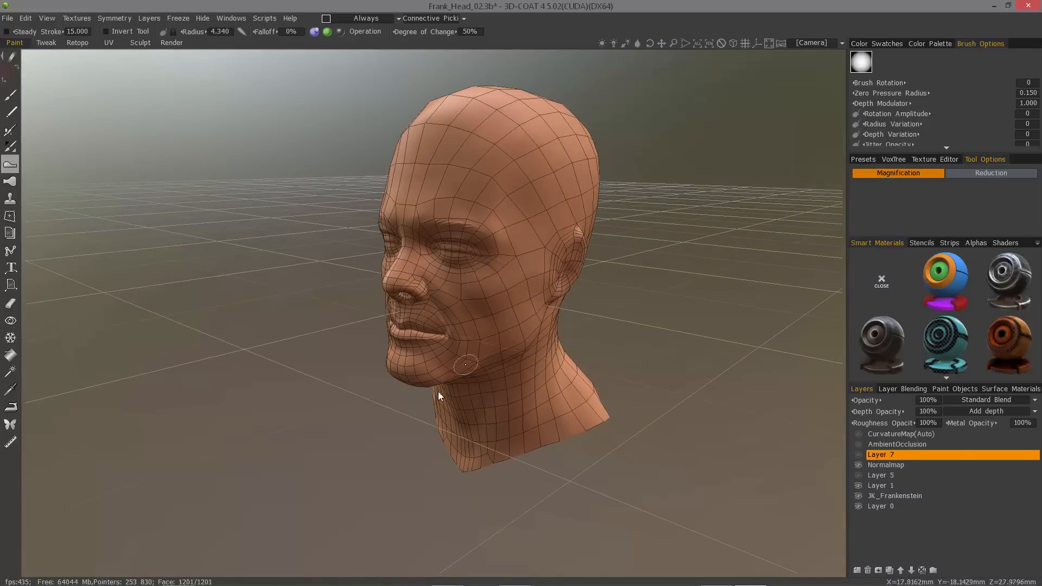
left_click_drag(437, 392, 493, 417, "alt")
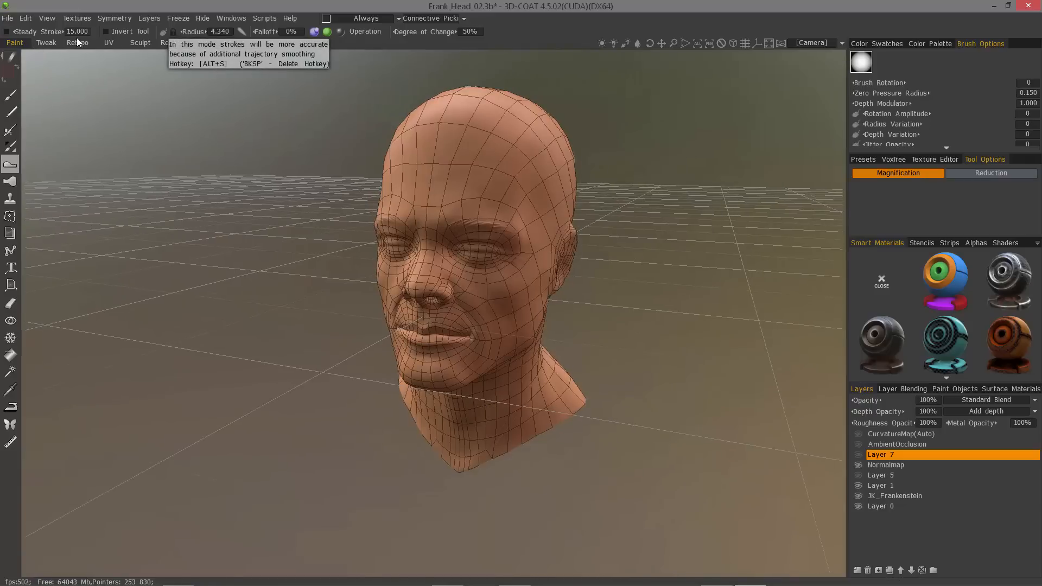
scroll(477, 205, "up", 3)
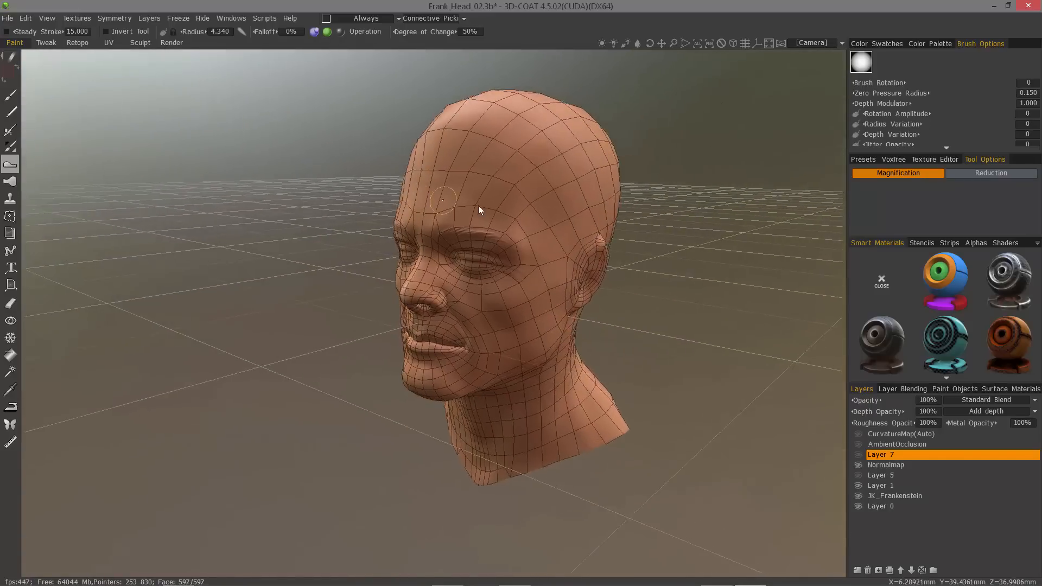
left_click_drag(454, 203, 500, 186, "alt")
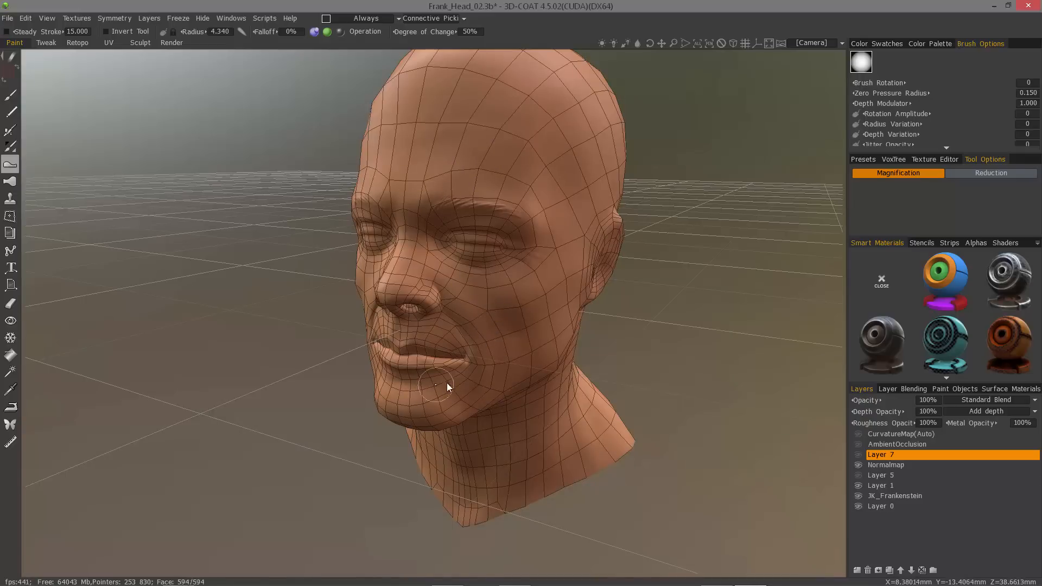
left_click_drag(403, 375, 440, 375, "alt")
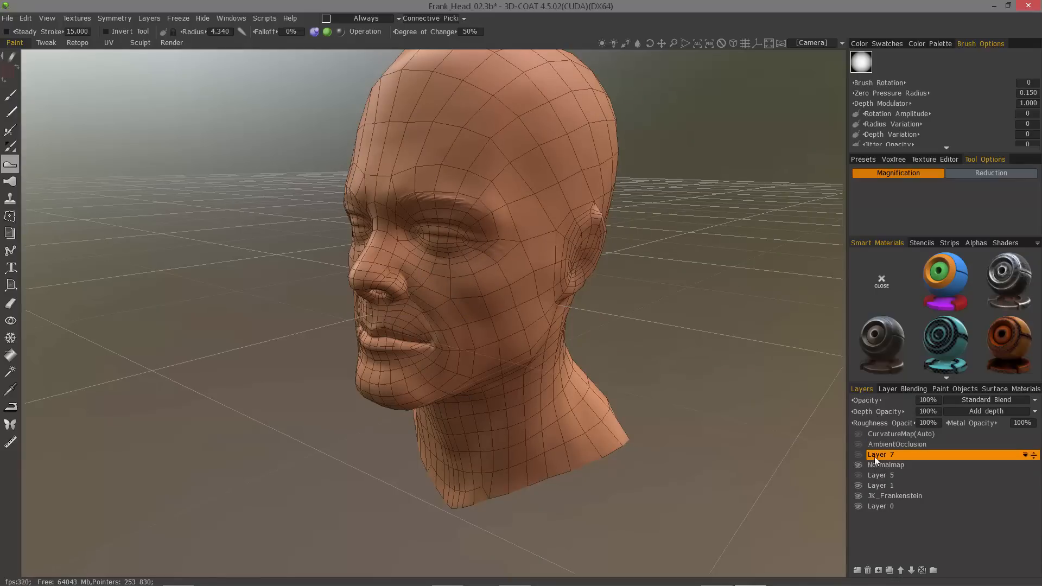
mouse_move(781, 380)
left_mouse_down()
mouse_move(488, 329)
mouse_move(771, 365)
left_mouse_up()
Step: Switch to the Sculpt room, enlarge the Draw brush radius to 6.698 and view the sculpted head from several angles
left_click(135, 42)
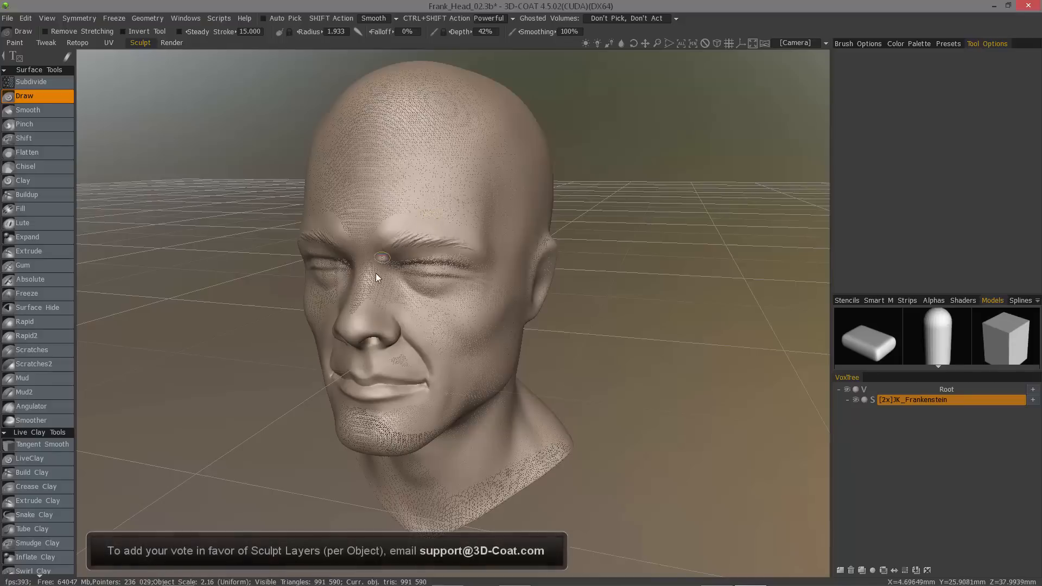
left_click_drag(375, 272, 293, 261, "alt")
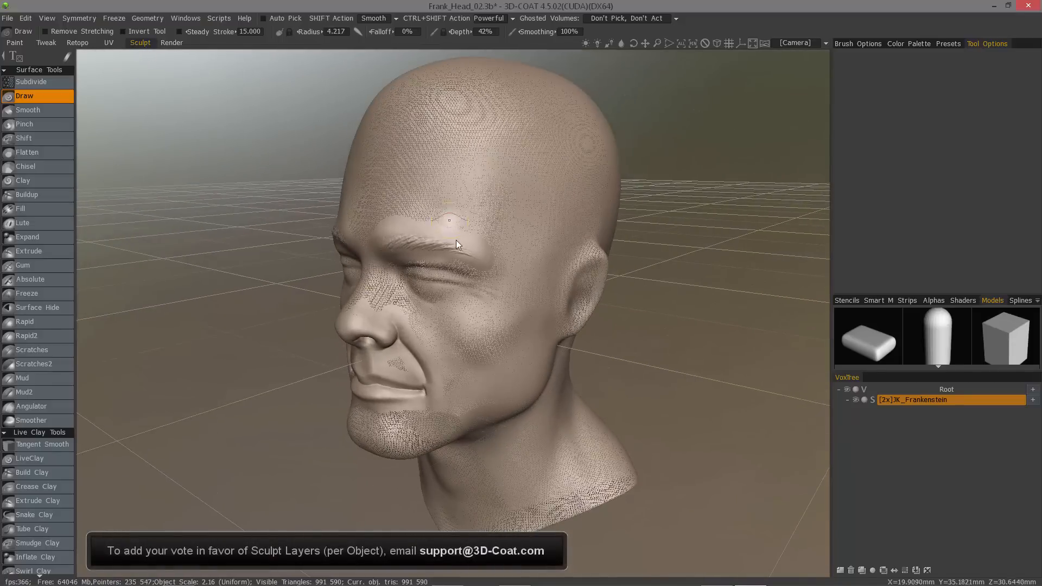
scroll(477, 249, "up", 3)
left_click_drag(477, 250, 471, 244)
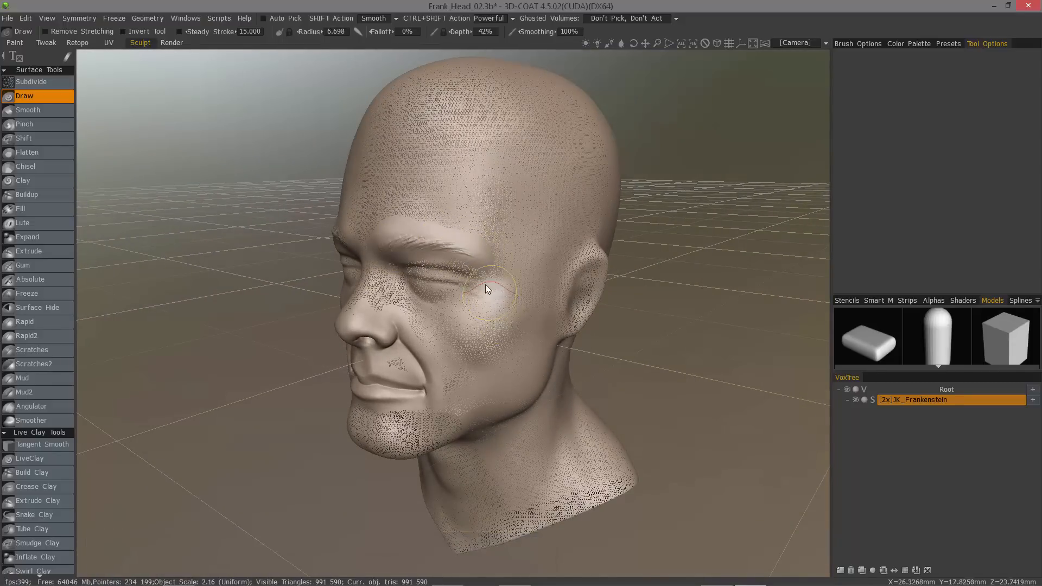
left_click_drag(197, 282, 266, 339)
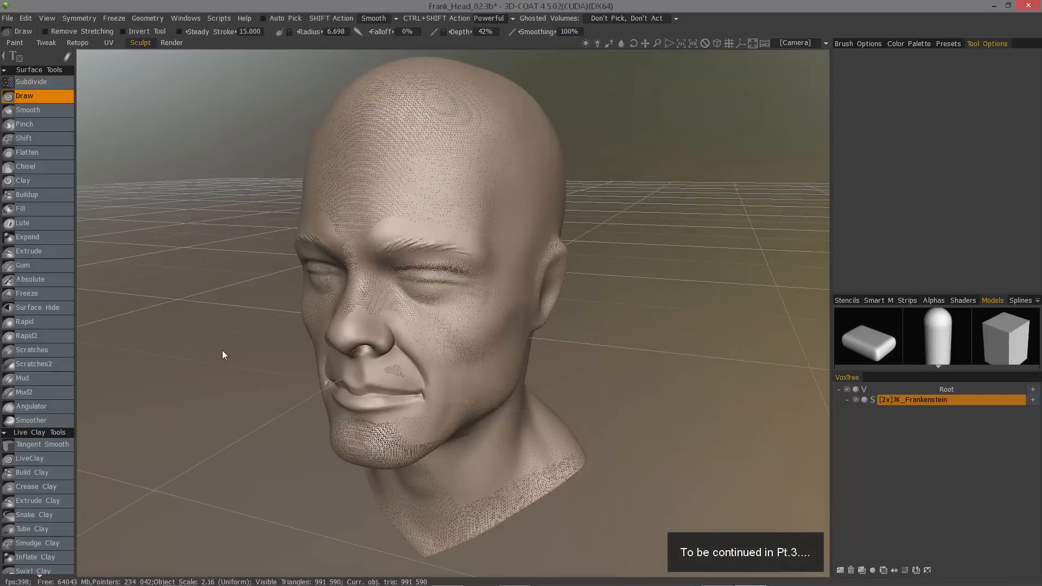